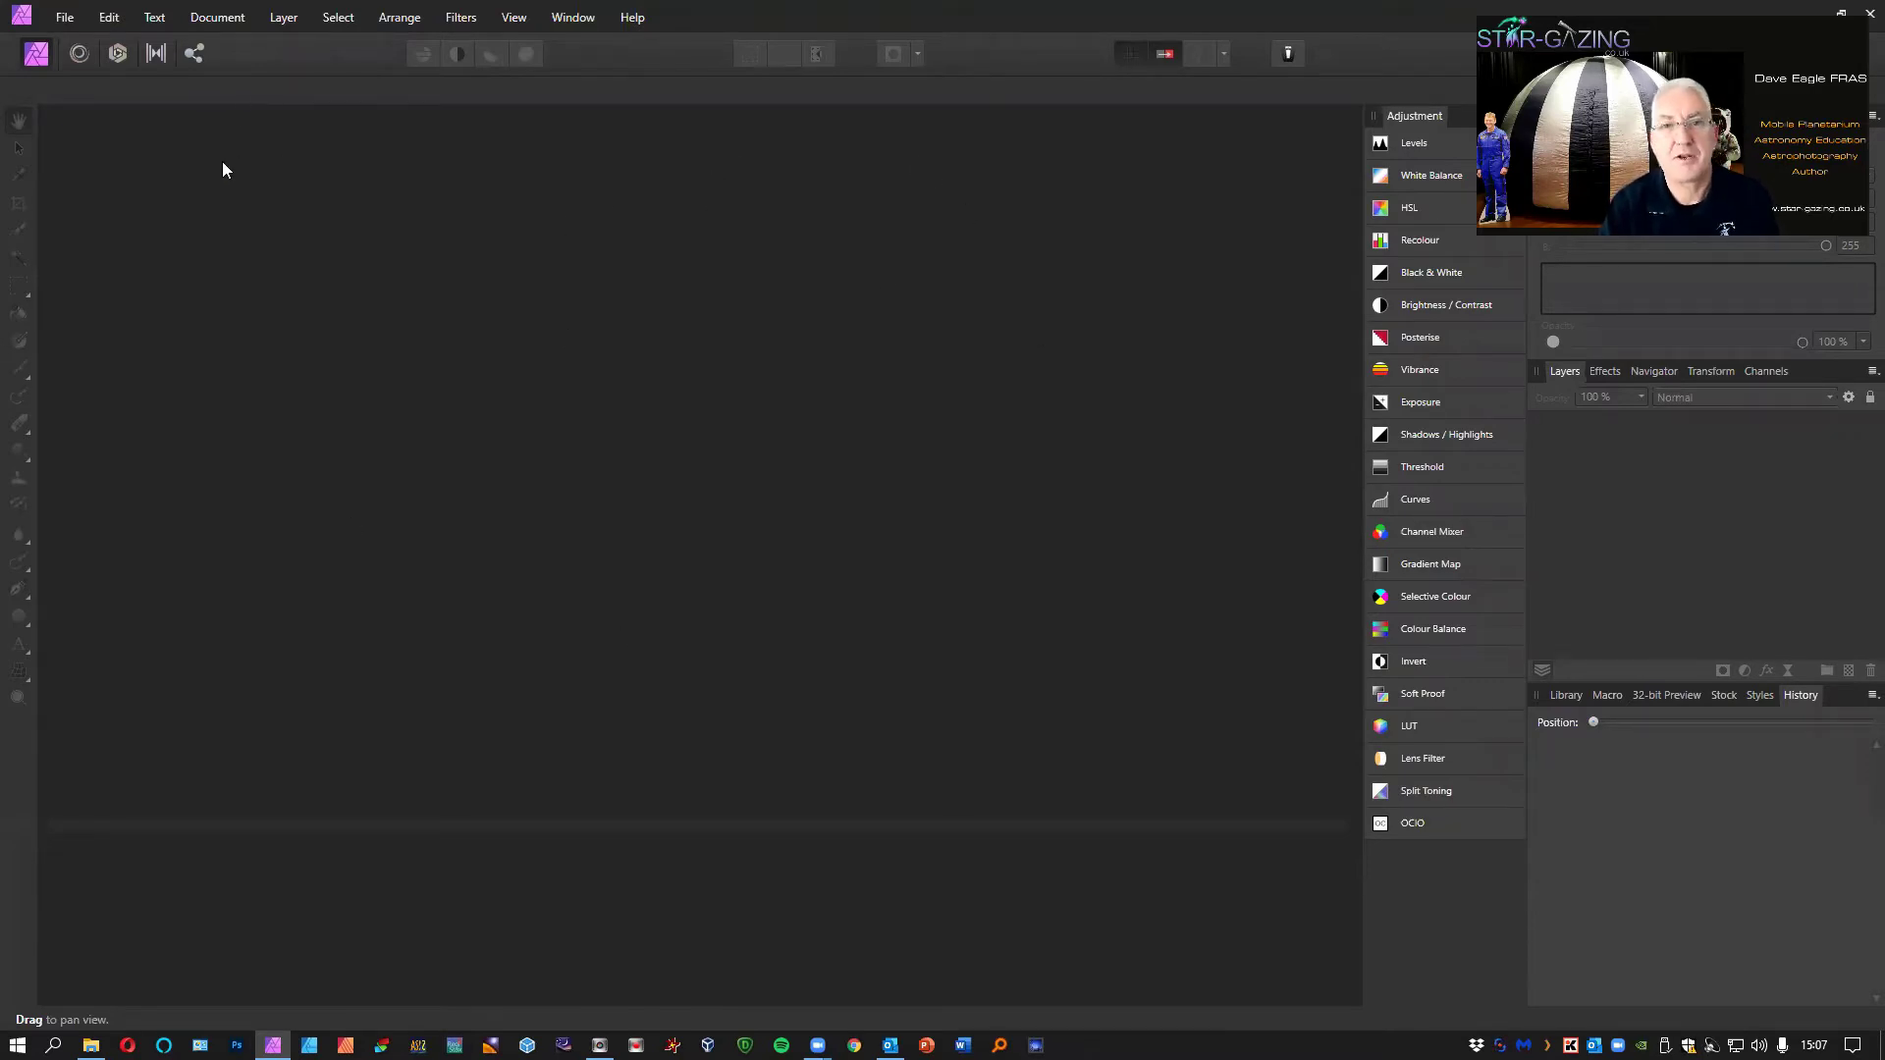
# - Create a new image stack from M51_green.png, M51_red.png and M51_blue.png
pyautogui.click(65, 18)
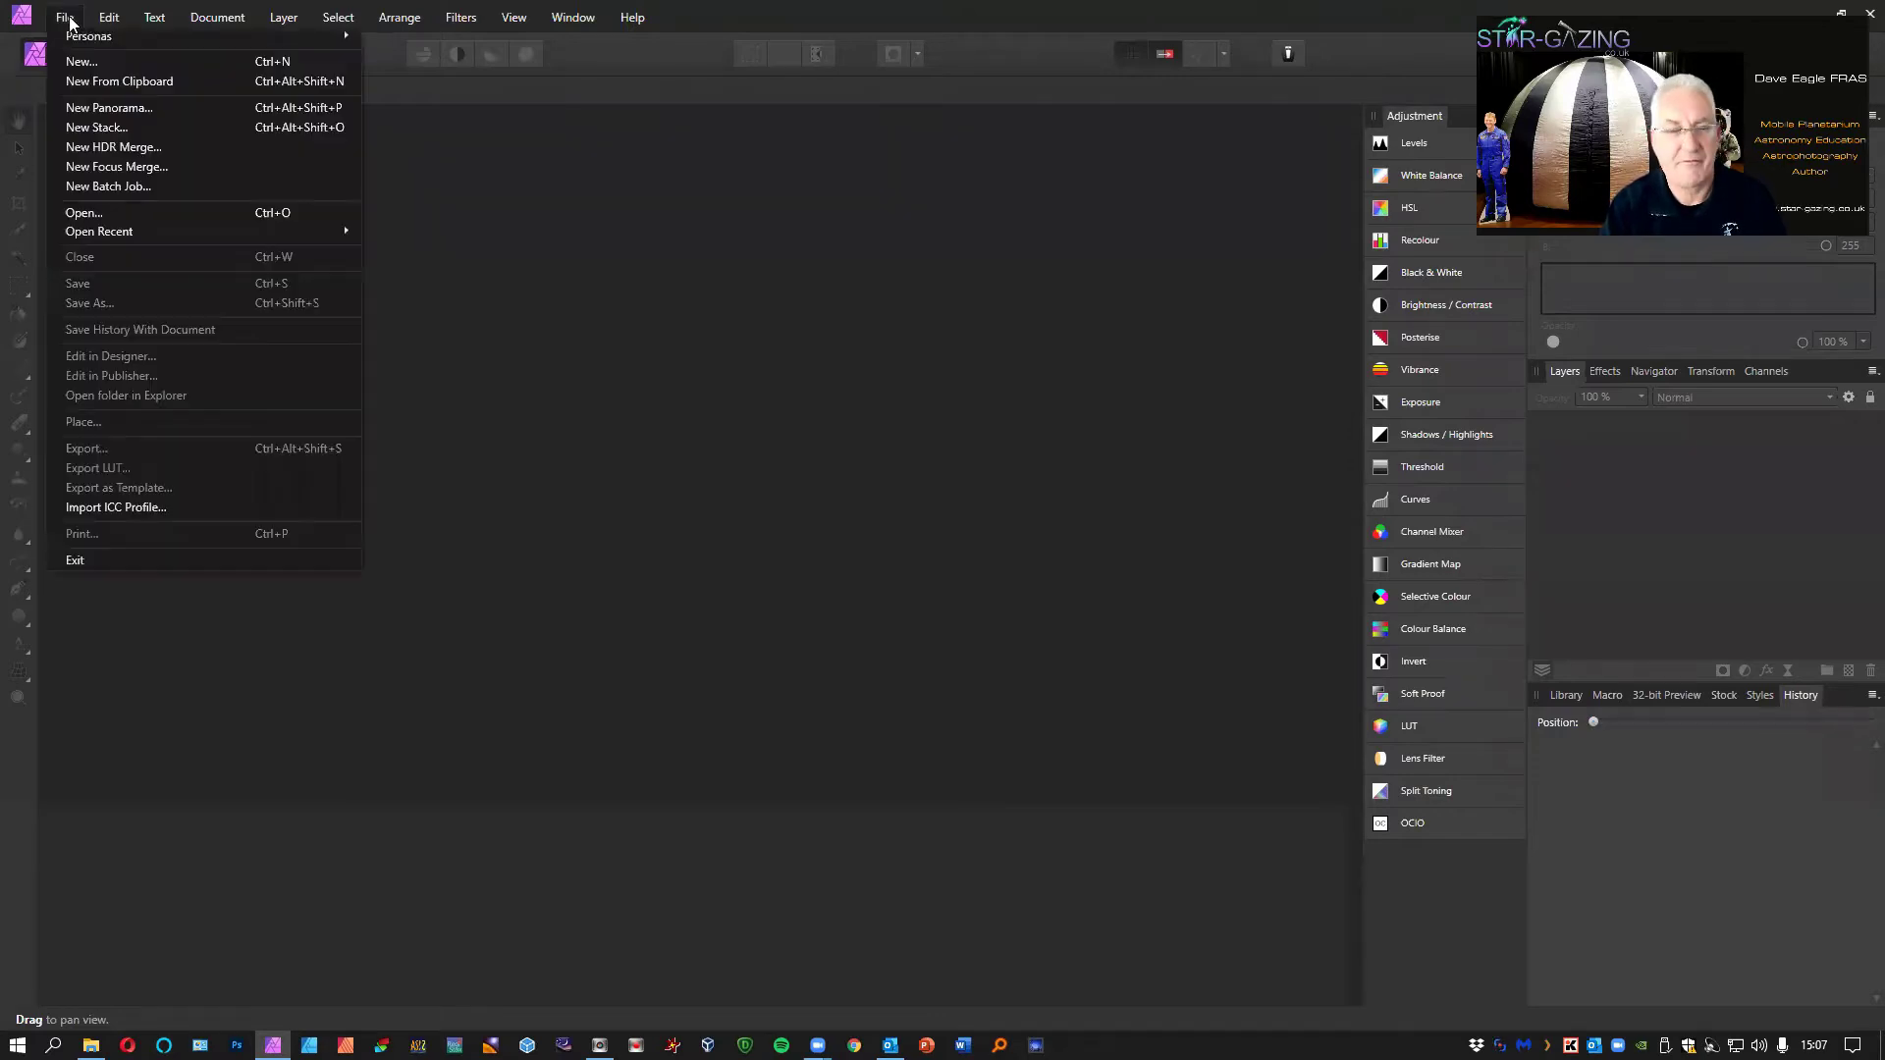
pyautogui.click(86, 133)
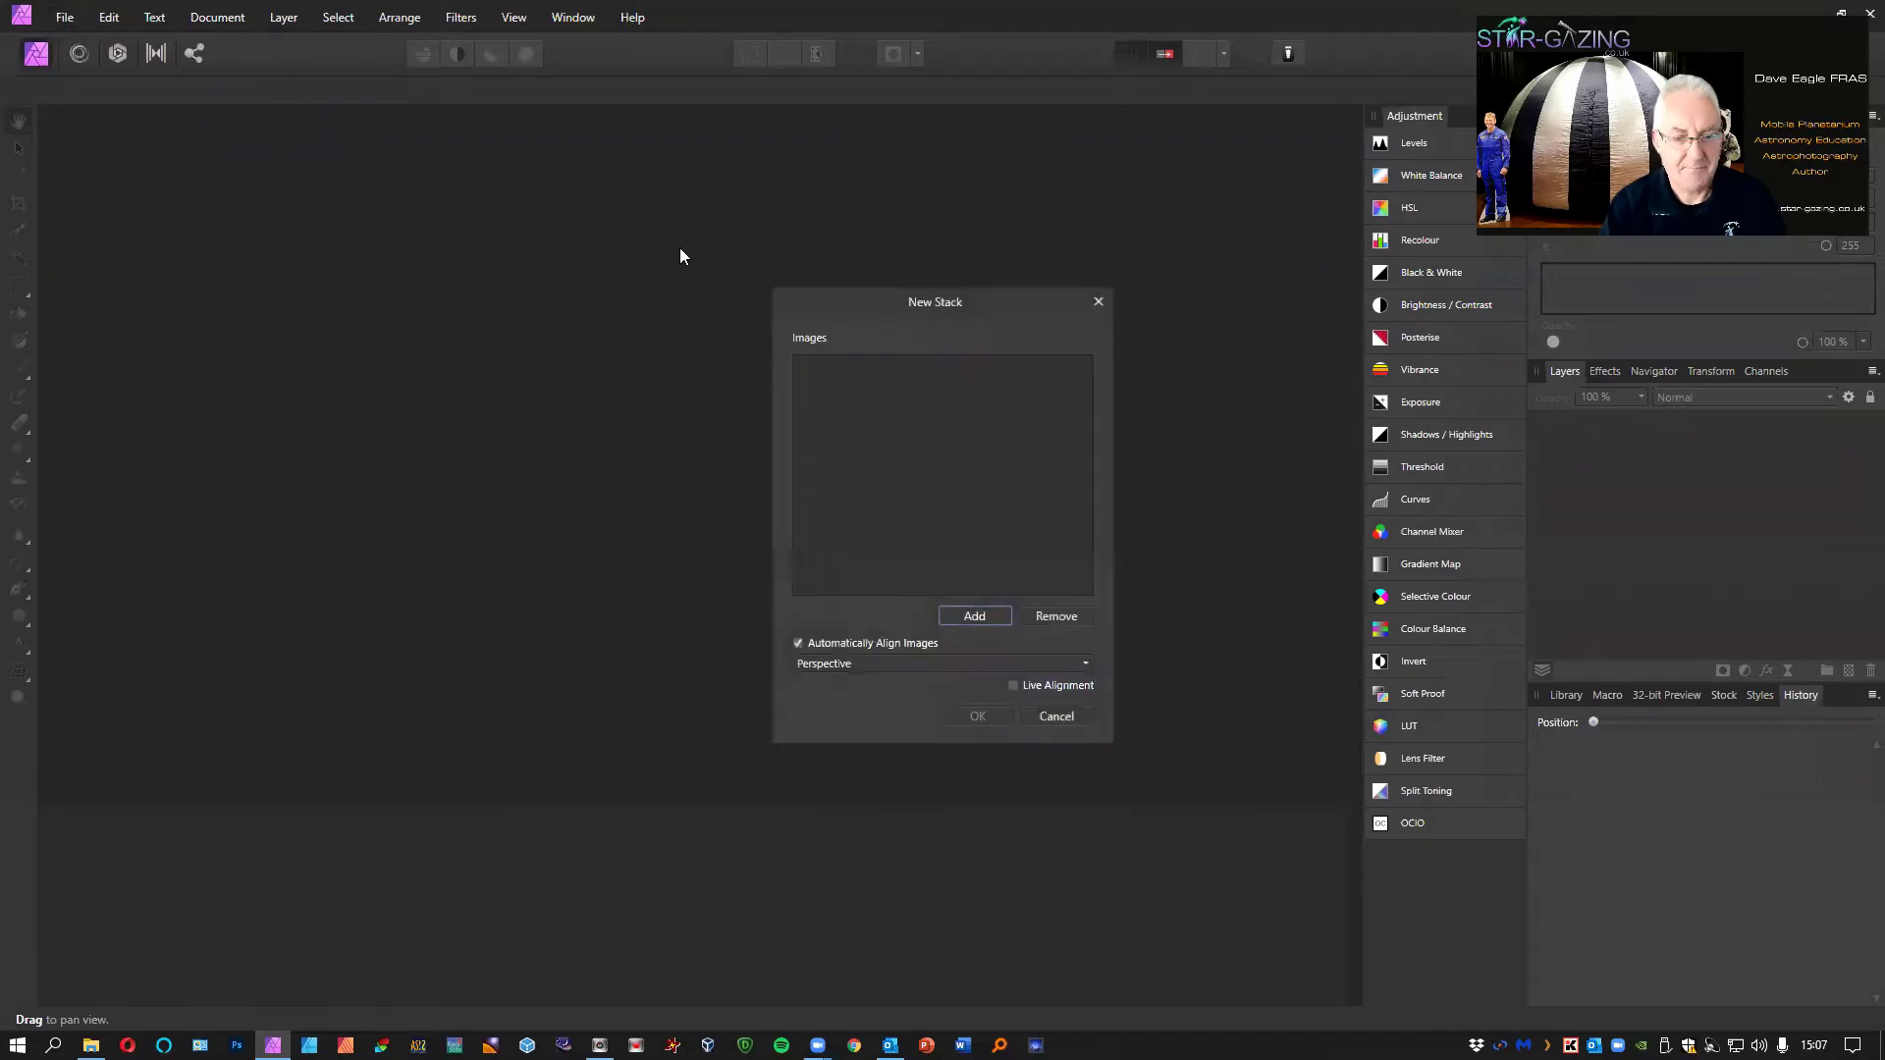
pyautogui.click(955, 619)
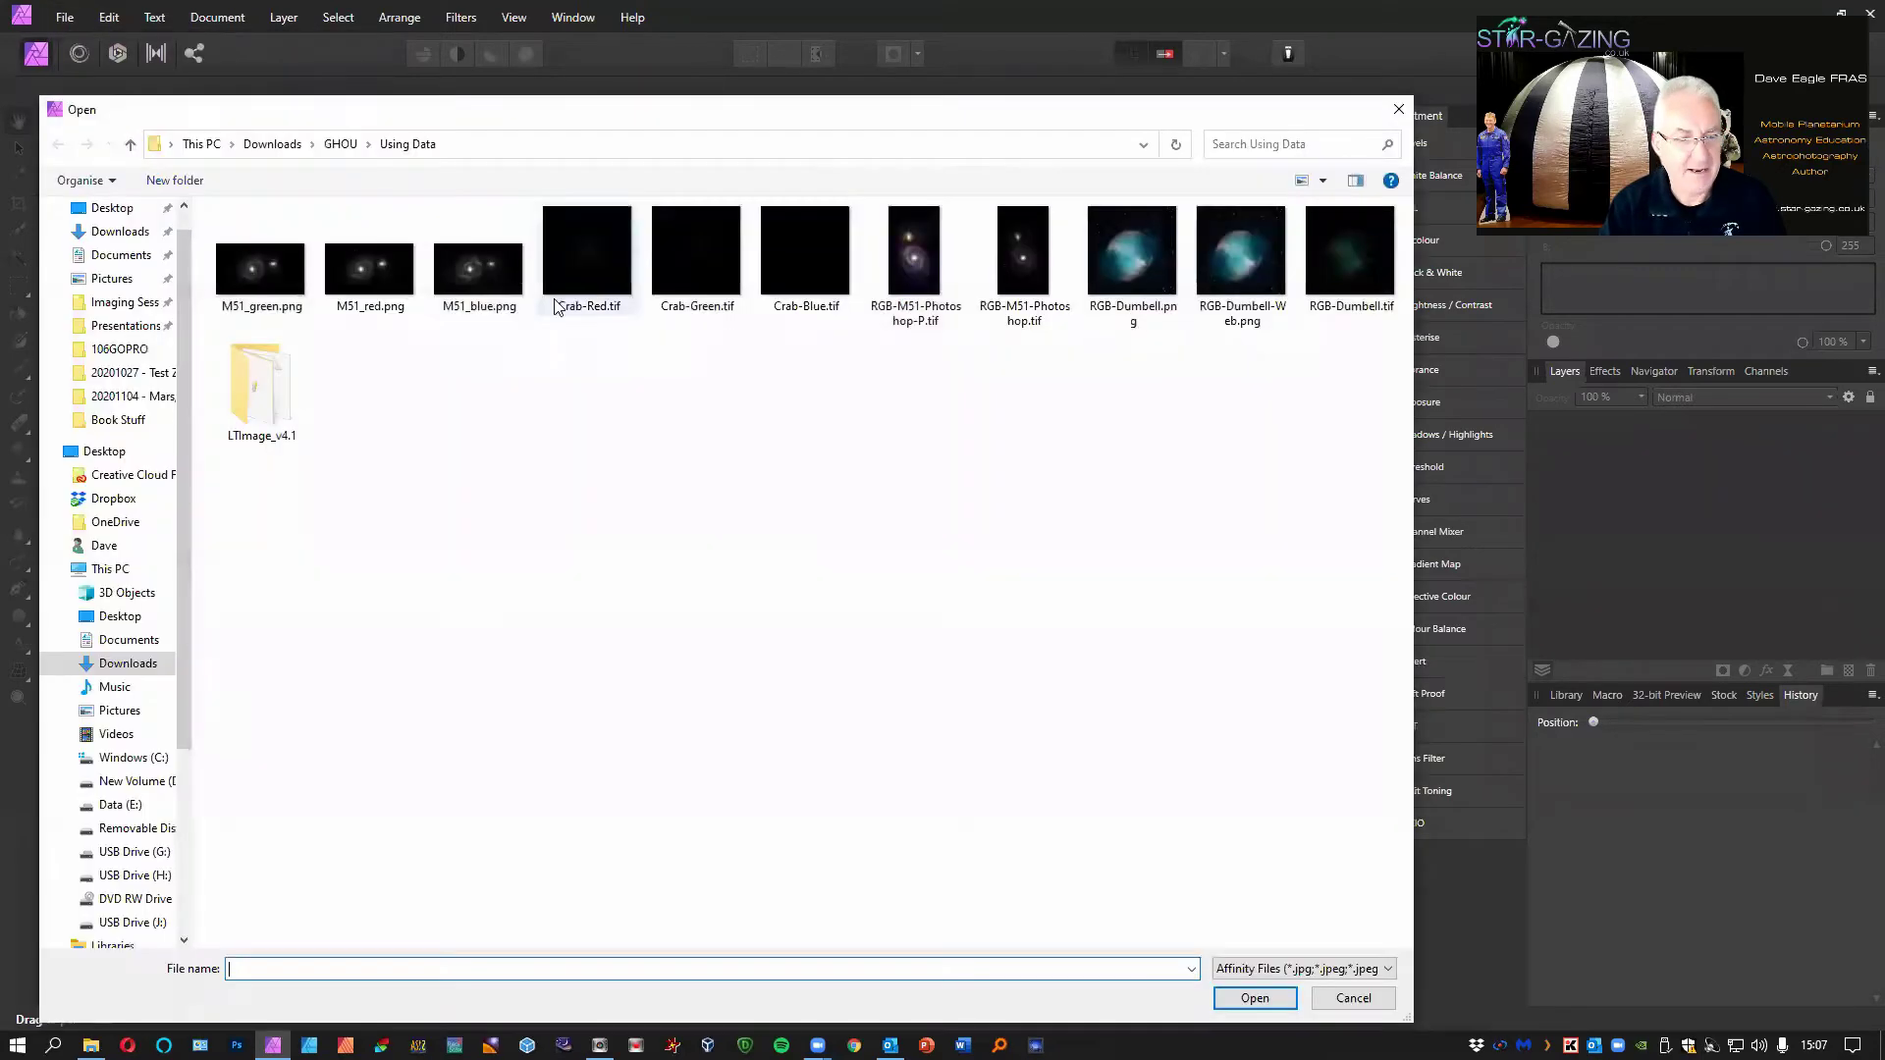
pyautogui.click(310, 309)
pyautogui.keyDown('ctrl'); pyautogui.click(369, 266); pyautogui.keyUp('ctrl')
pyautogui.keyDown('ctrl'); pyautogui.click(480, 266); pyautogui.keyUp('ctrl')
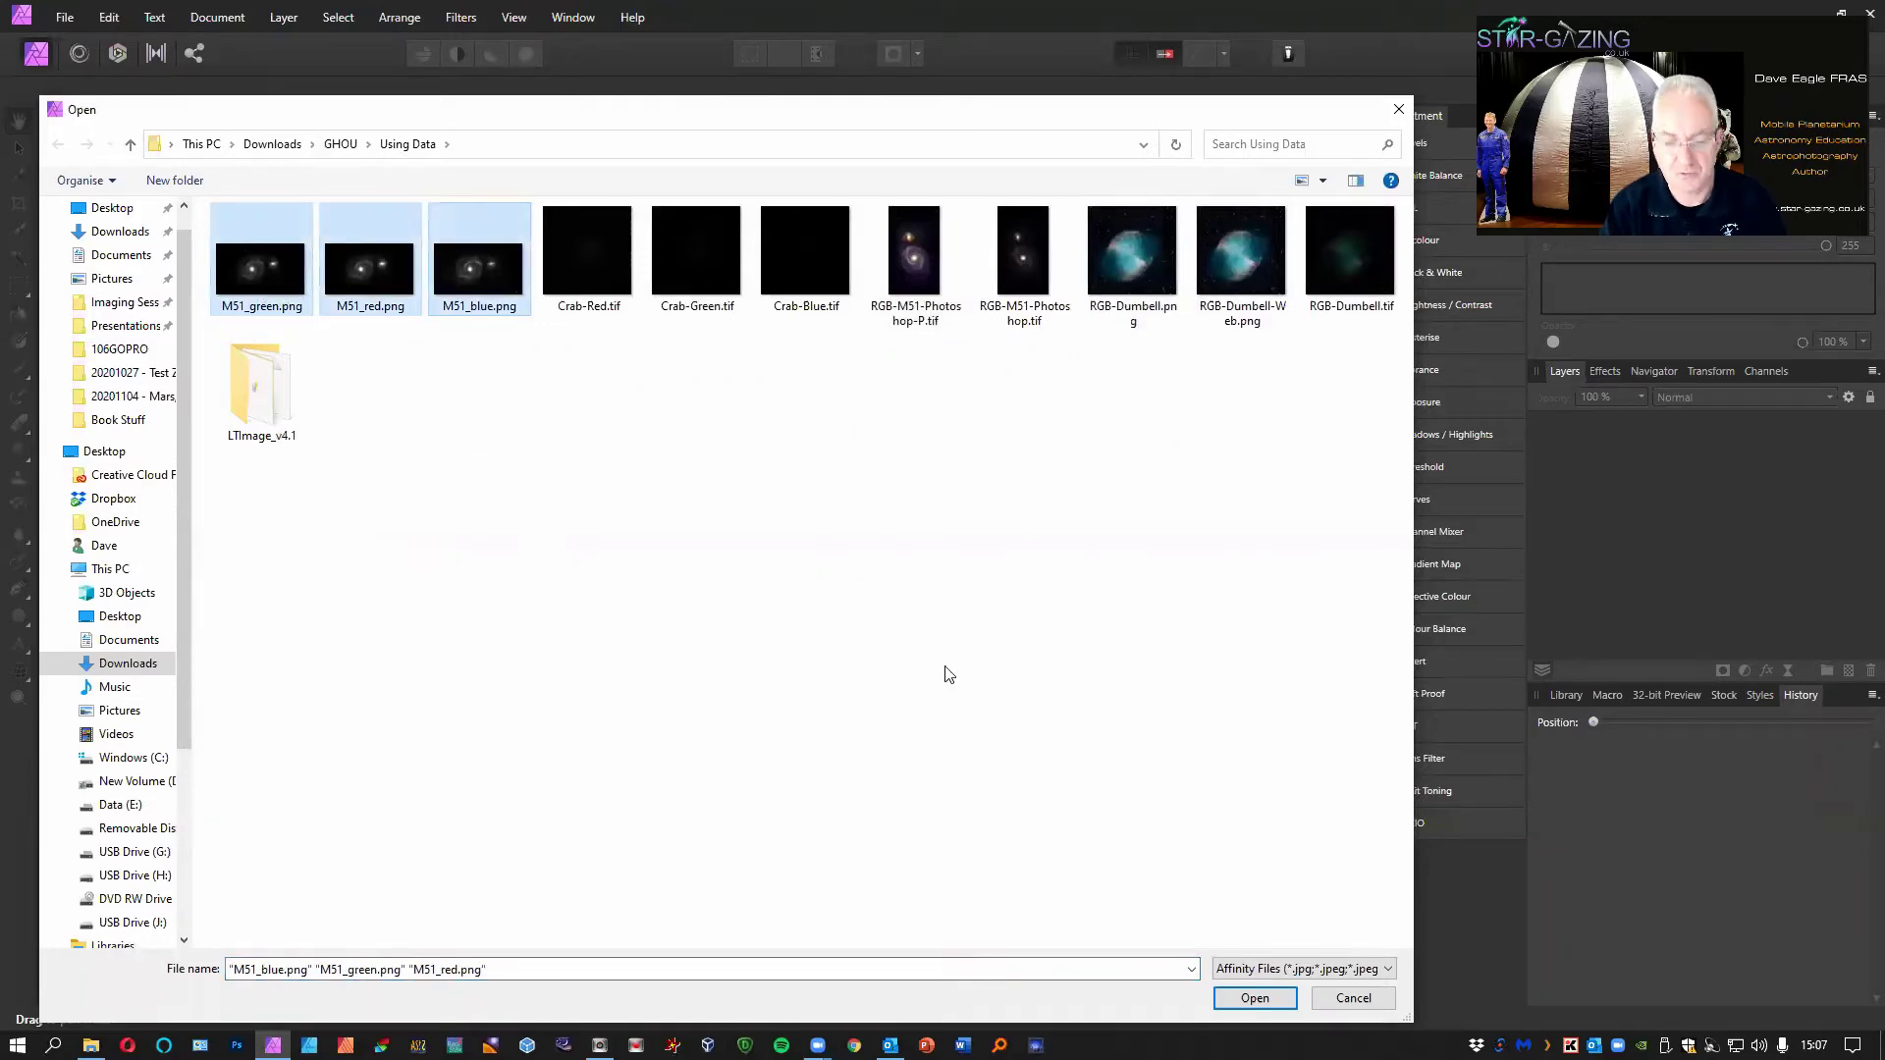
pyautogui.click(1256, 999)
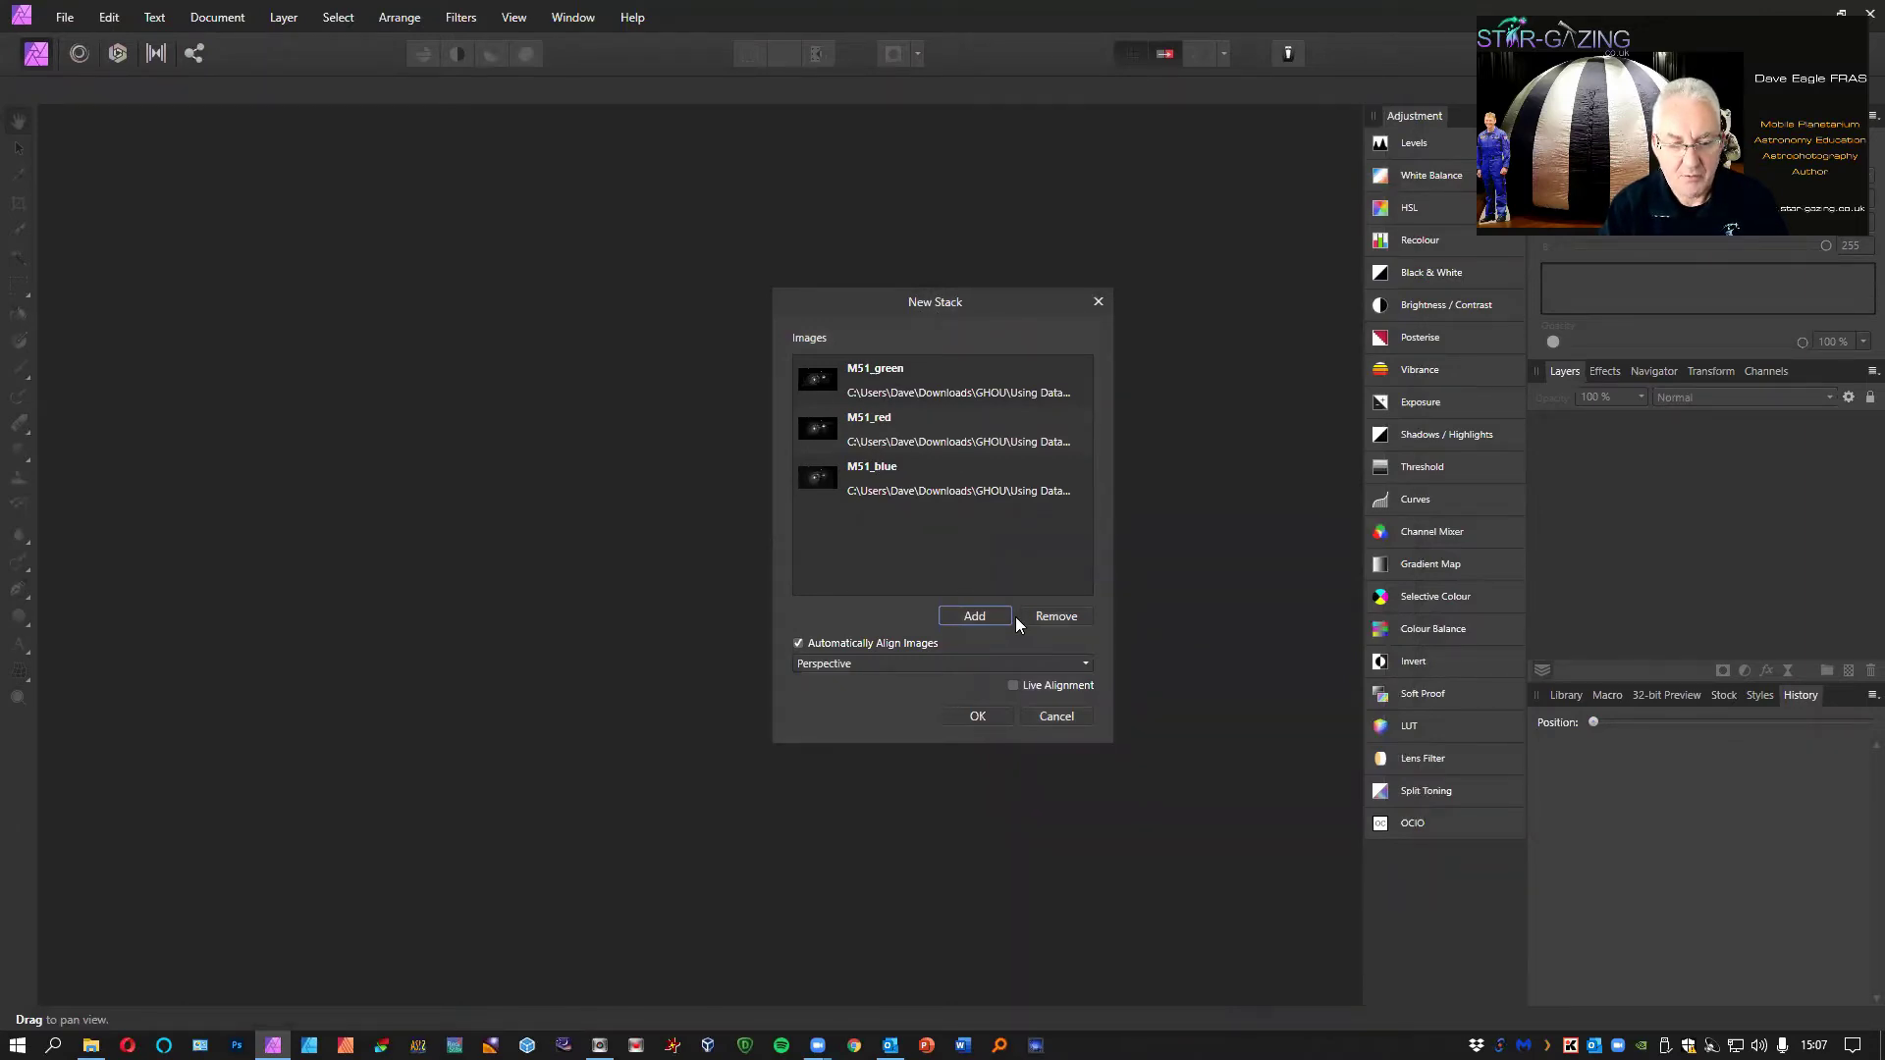
pyautogui.click(978, 717)
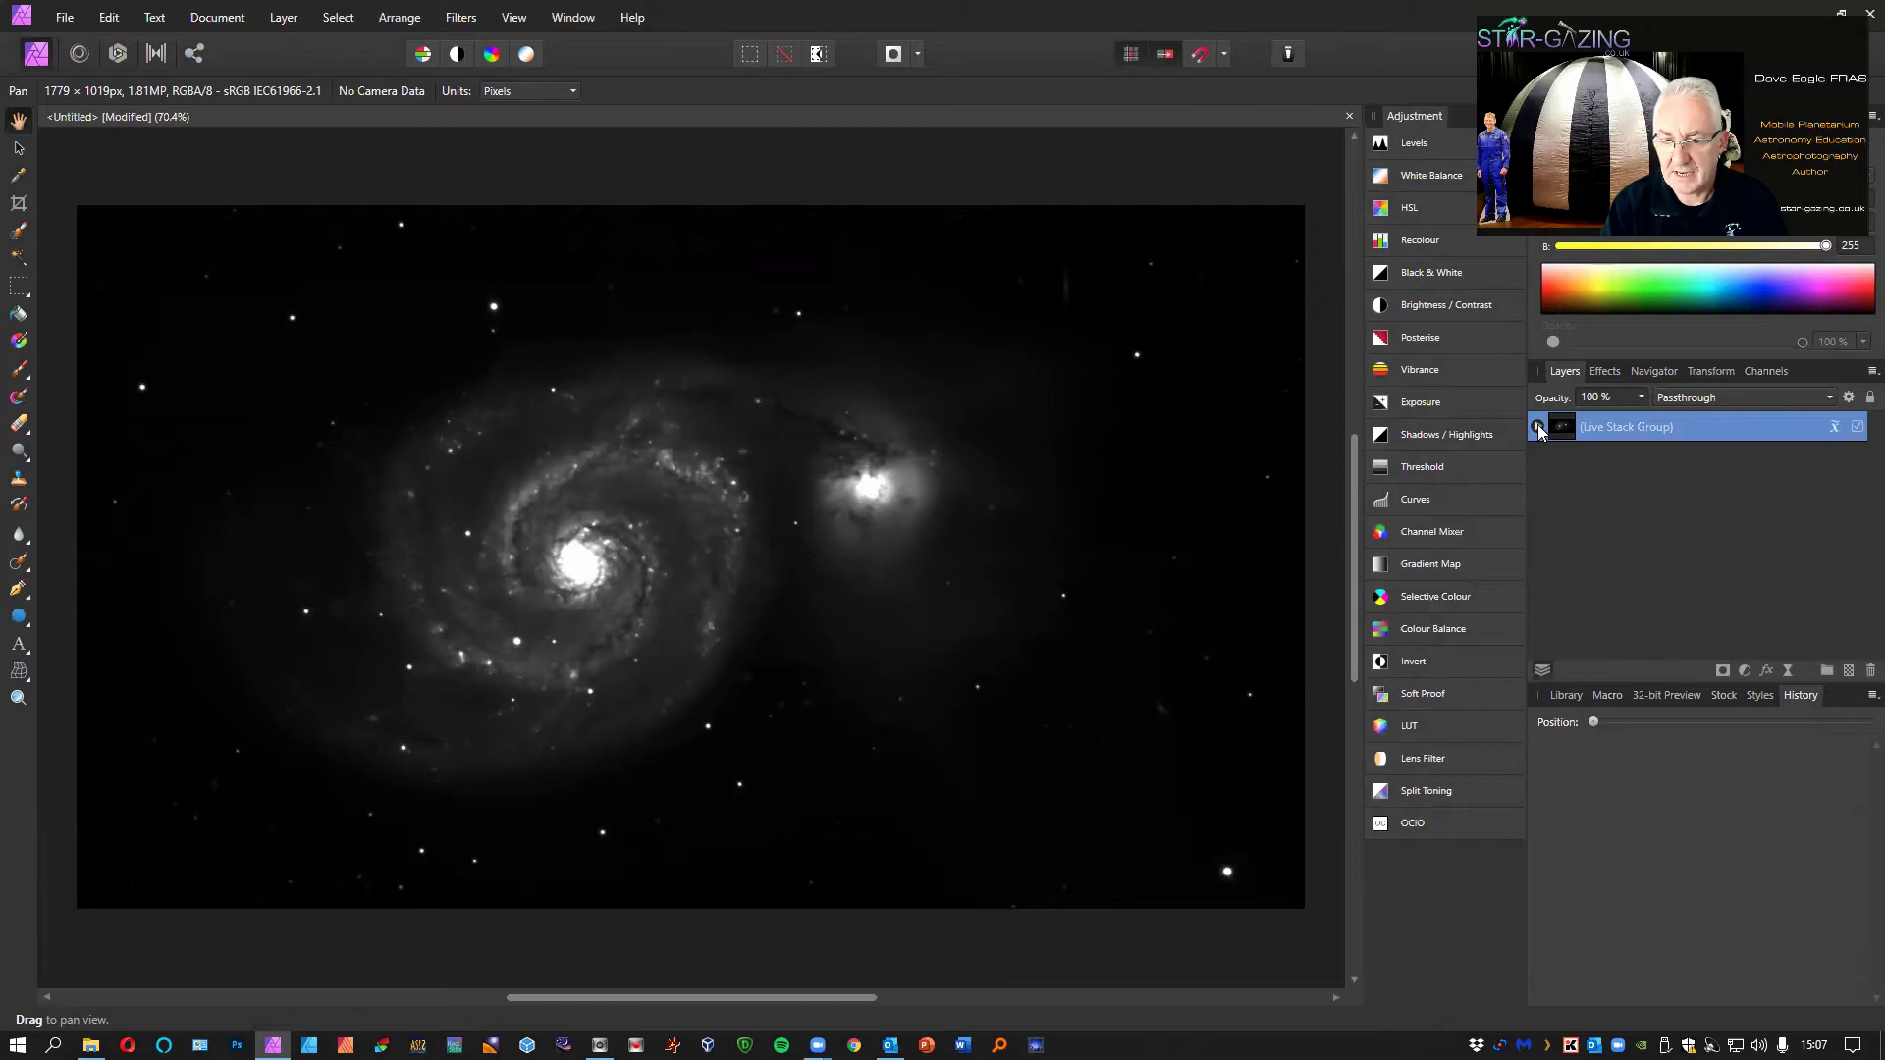
# - Expand the Live Stack Group and ungroup it into separate M51 pixel layers
pyautogui.click(1537, 426)
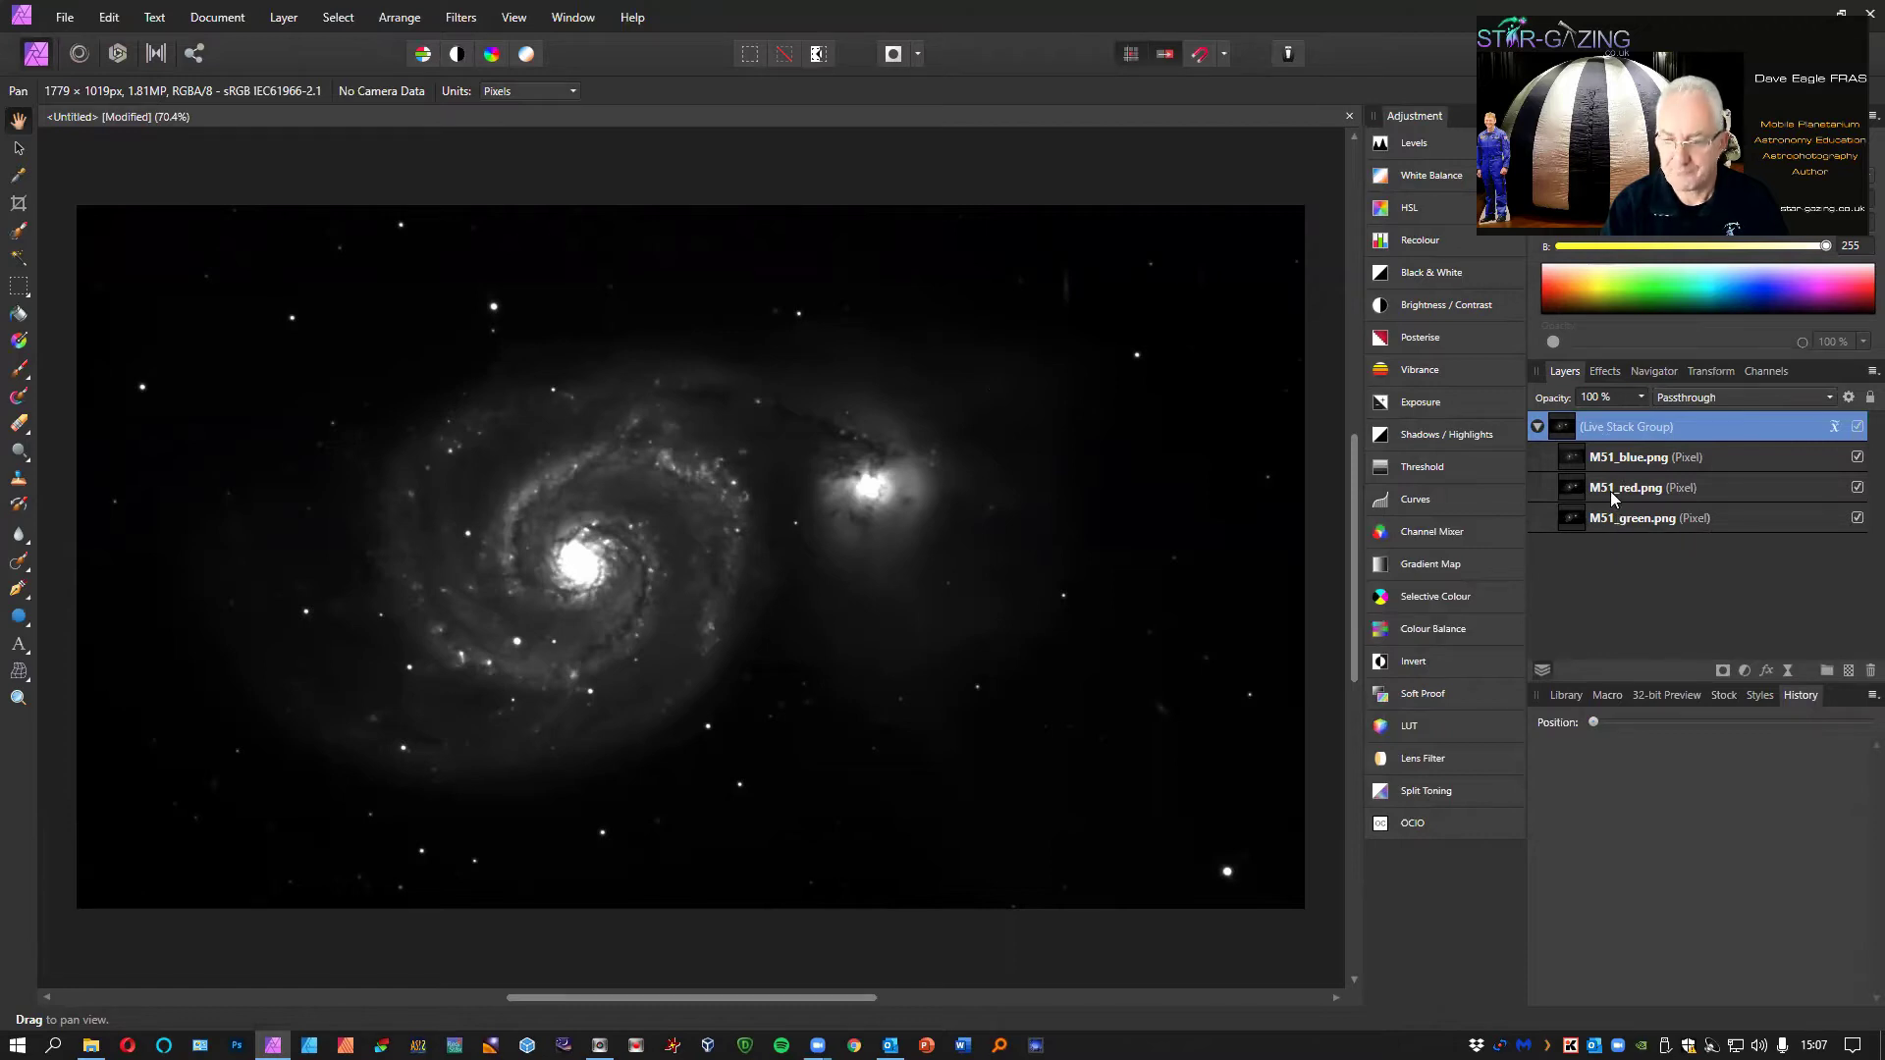
pyautogui.rightClick(1567, 426)
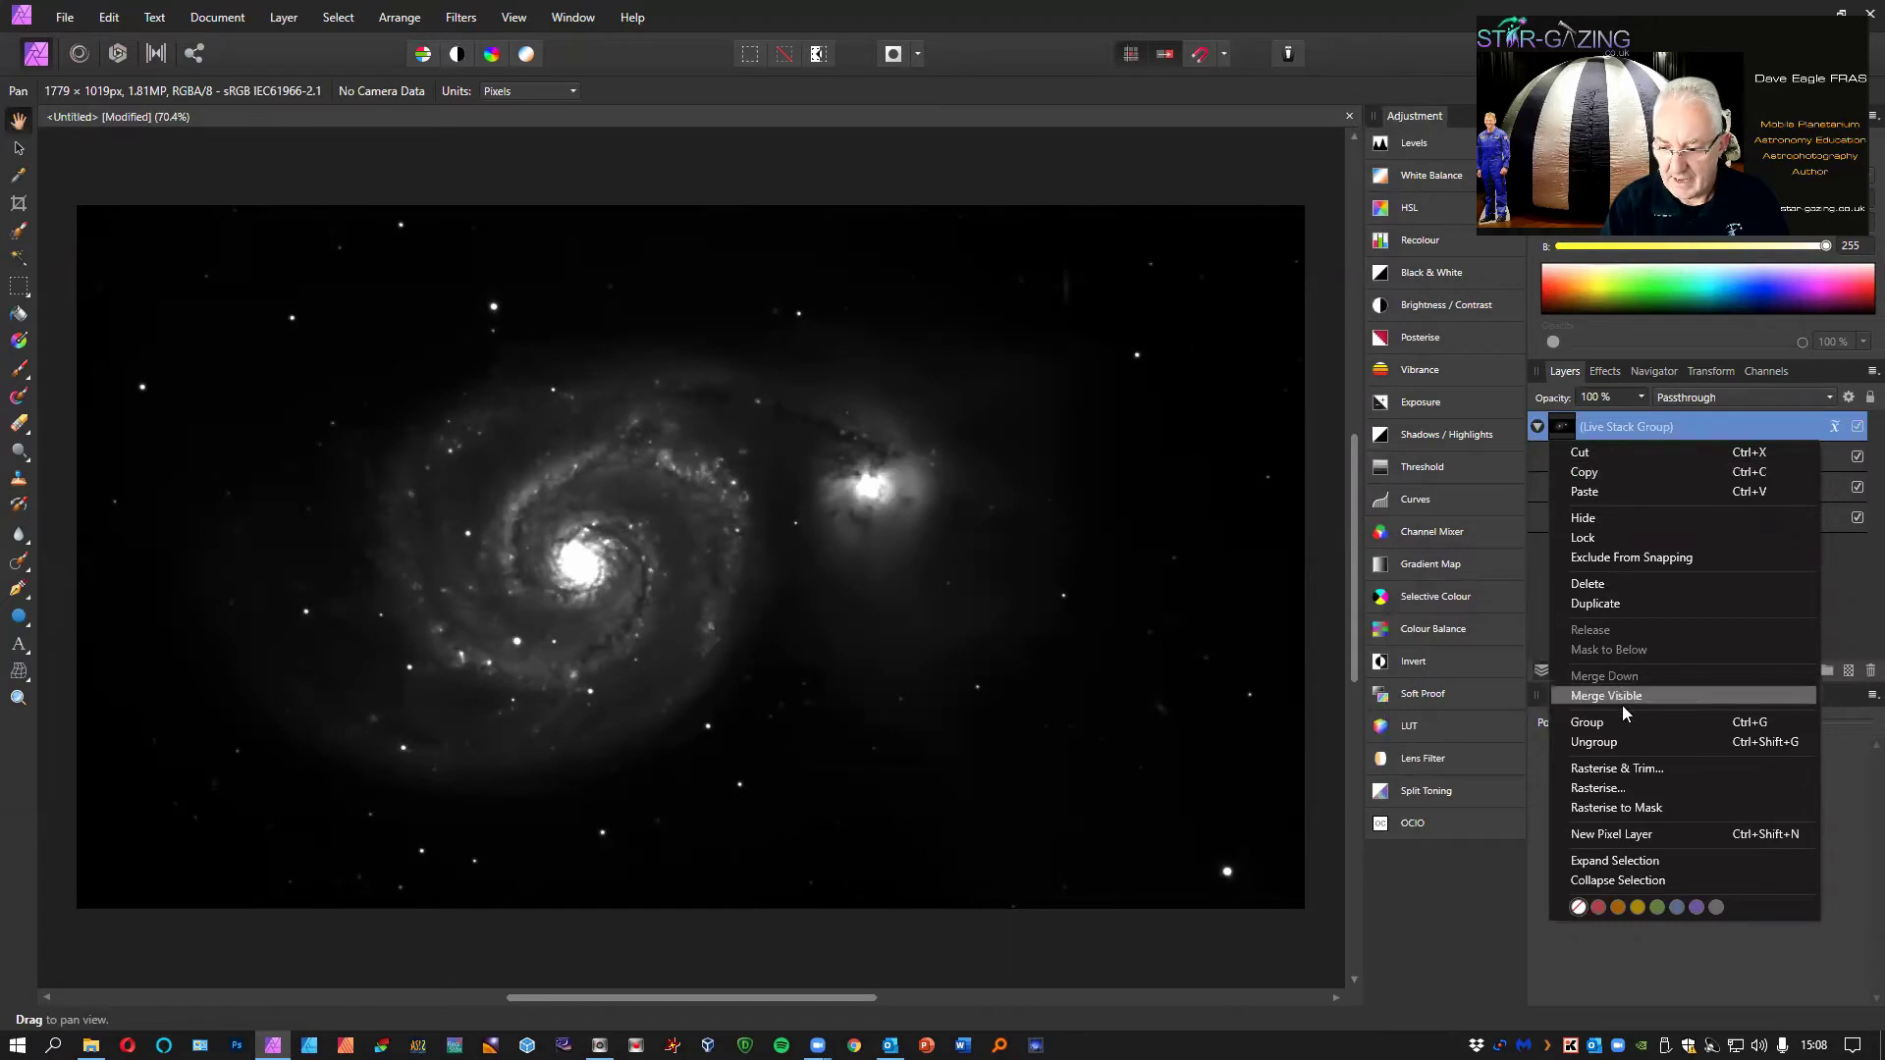
pyautogui.click(1603, 743)
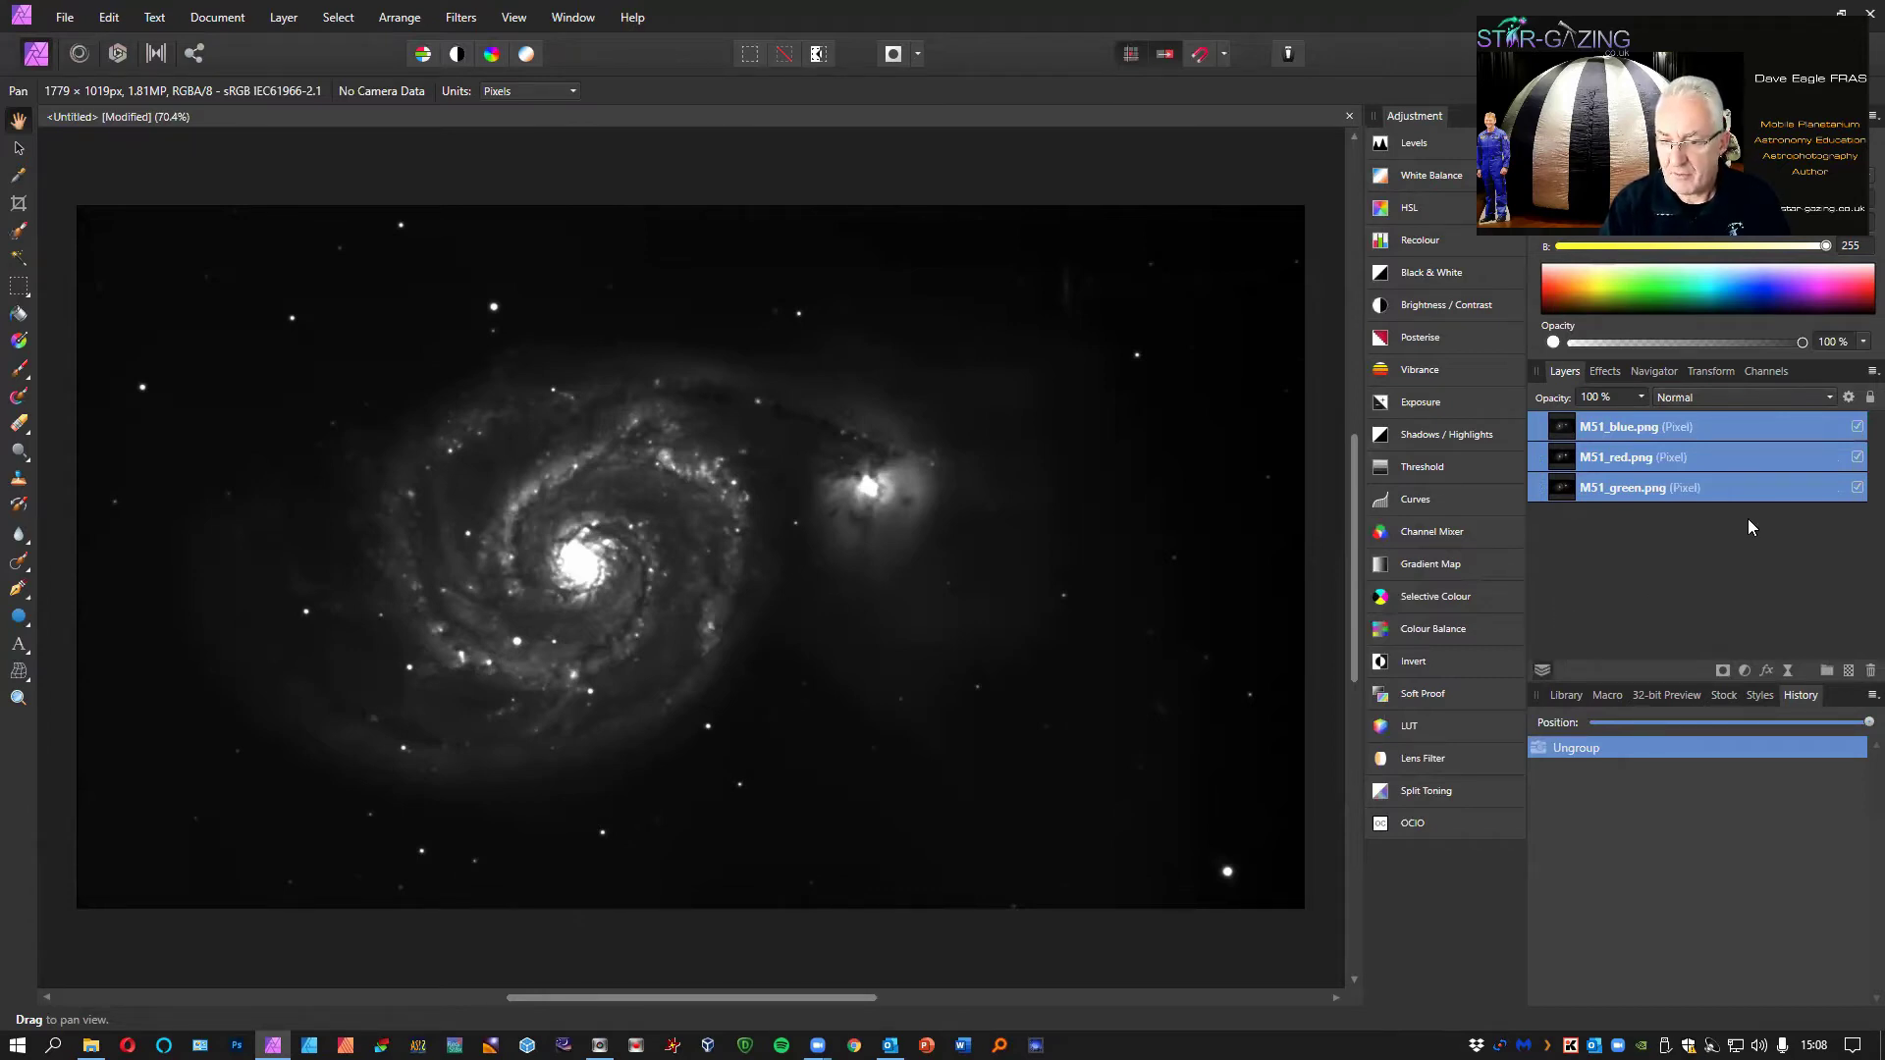
# - Set the blend mode of both M51_blue and M51_red to Lighten
pyautogui.click(1767, 451)
pyautogui.click(1744, 430)
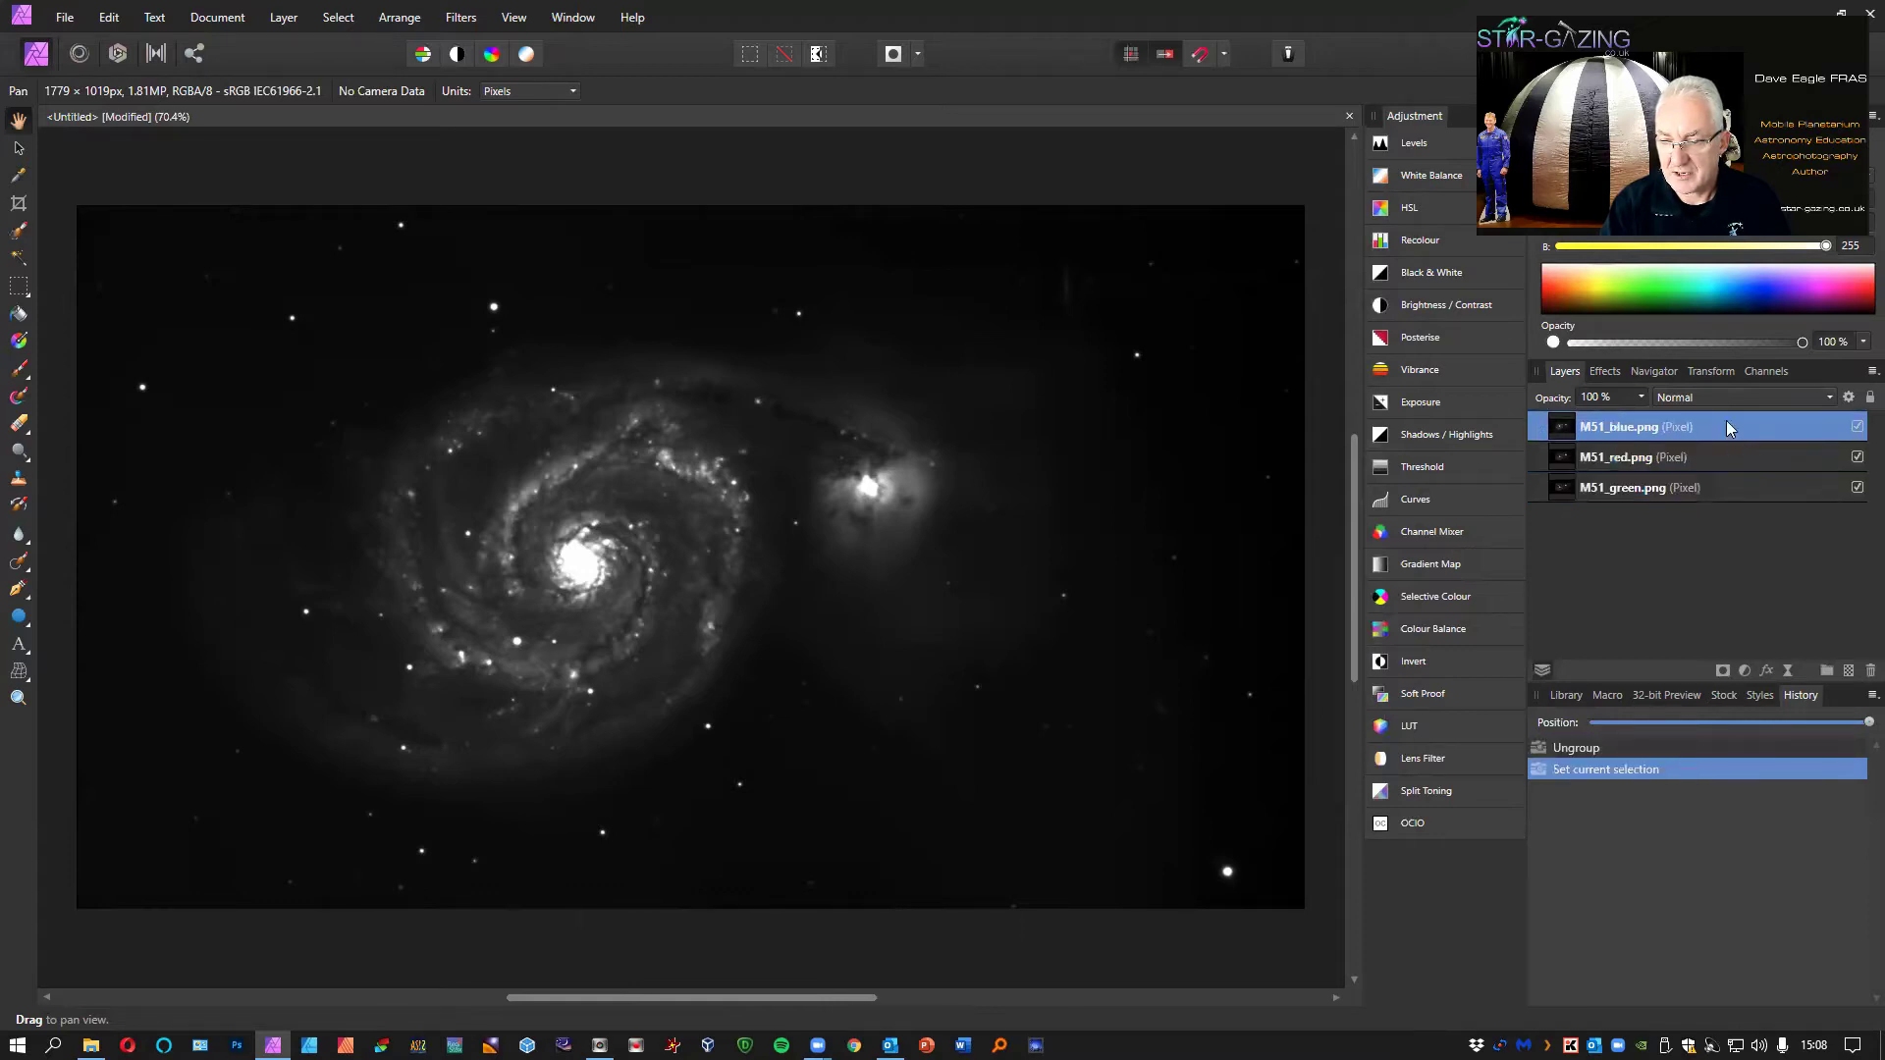
pyautogui.click(1709, 397)
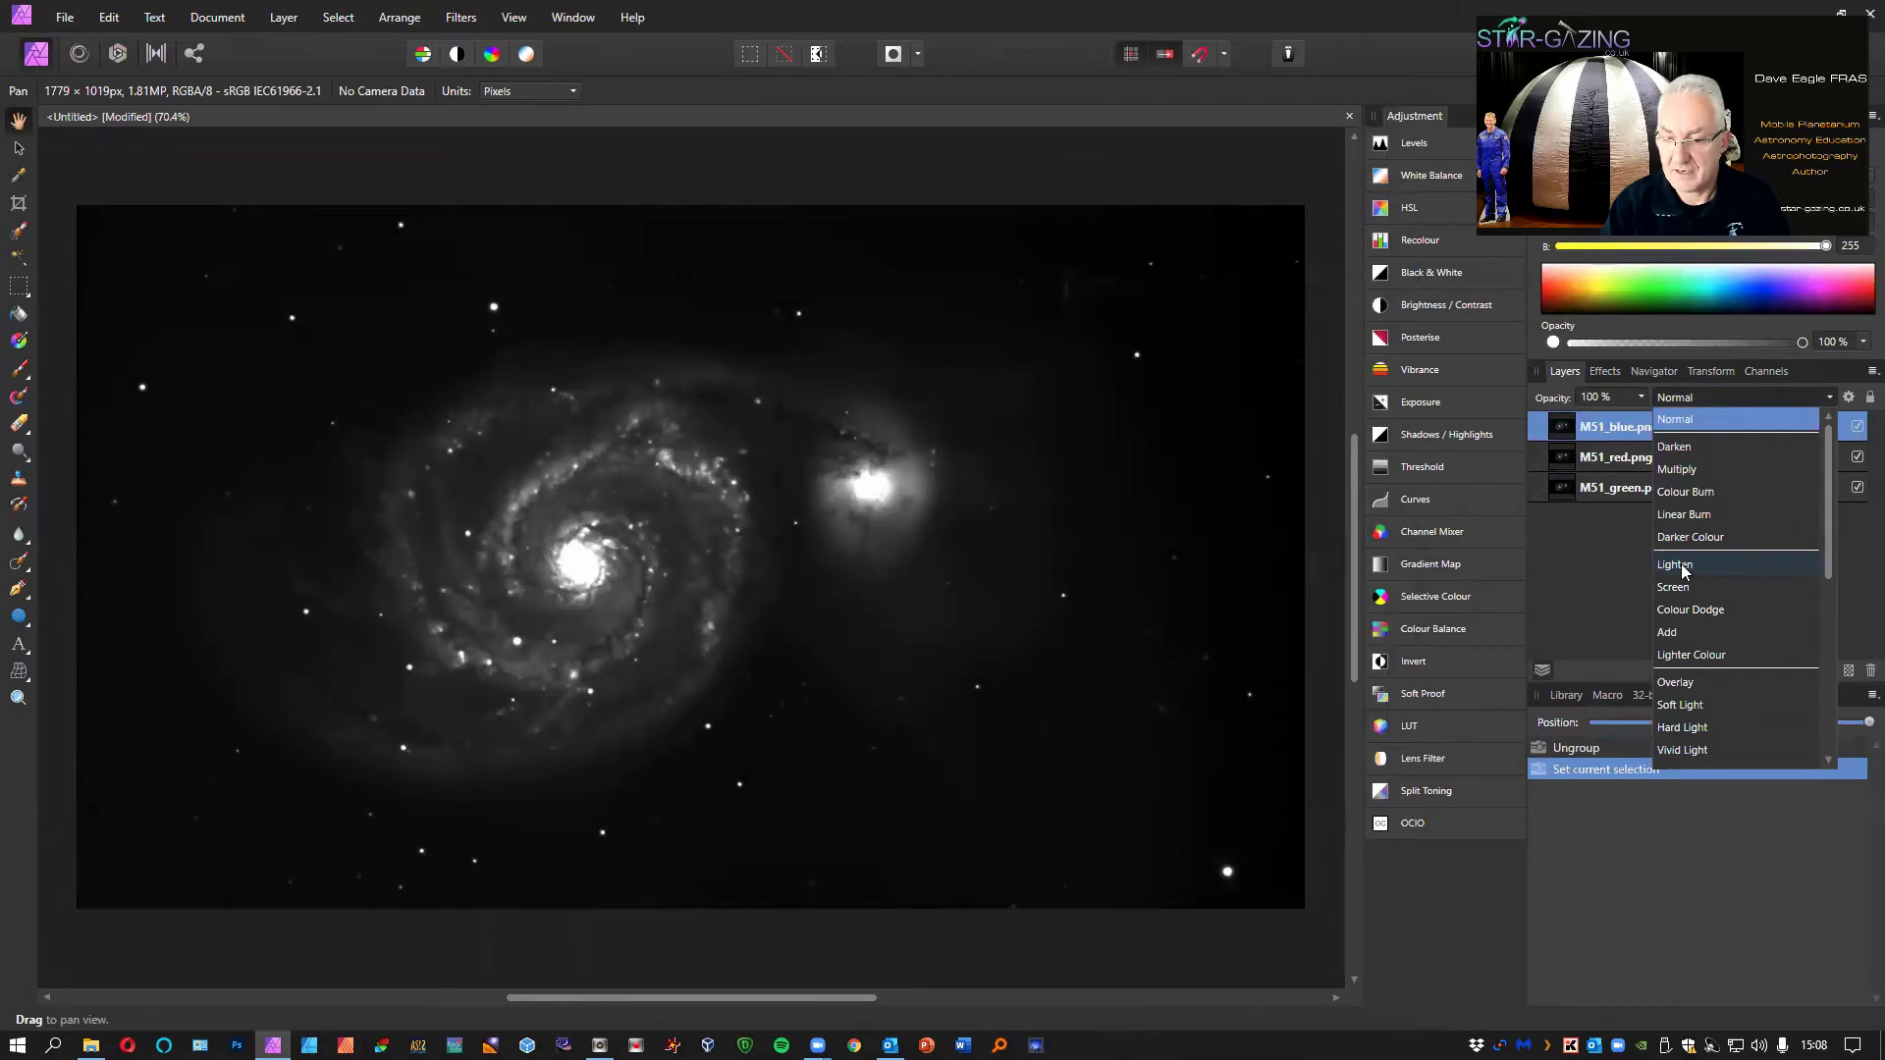
pyautogui.click(1682, 565)
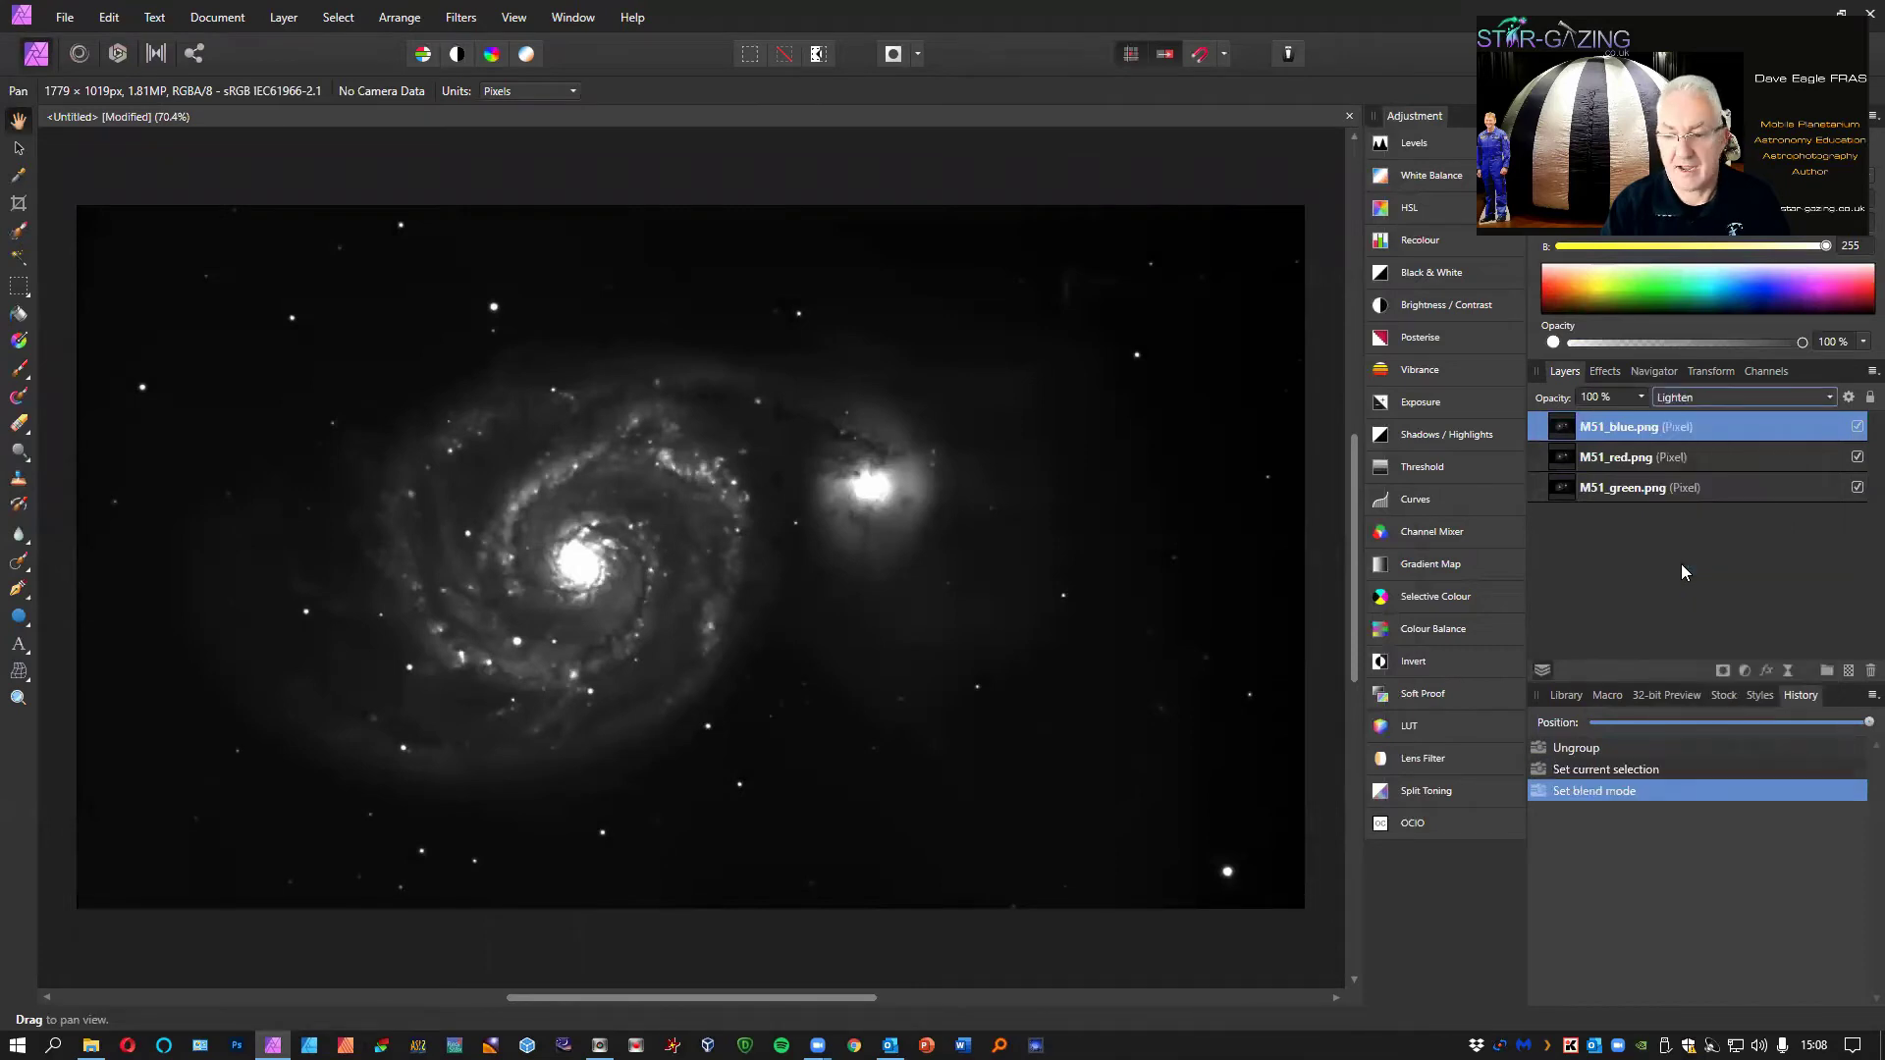
pyautogui.click(1689, 458)
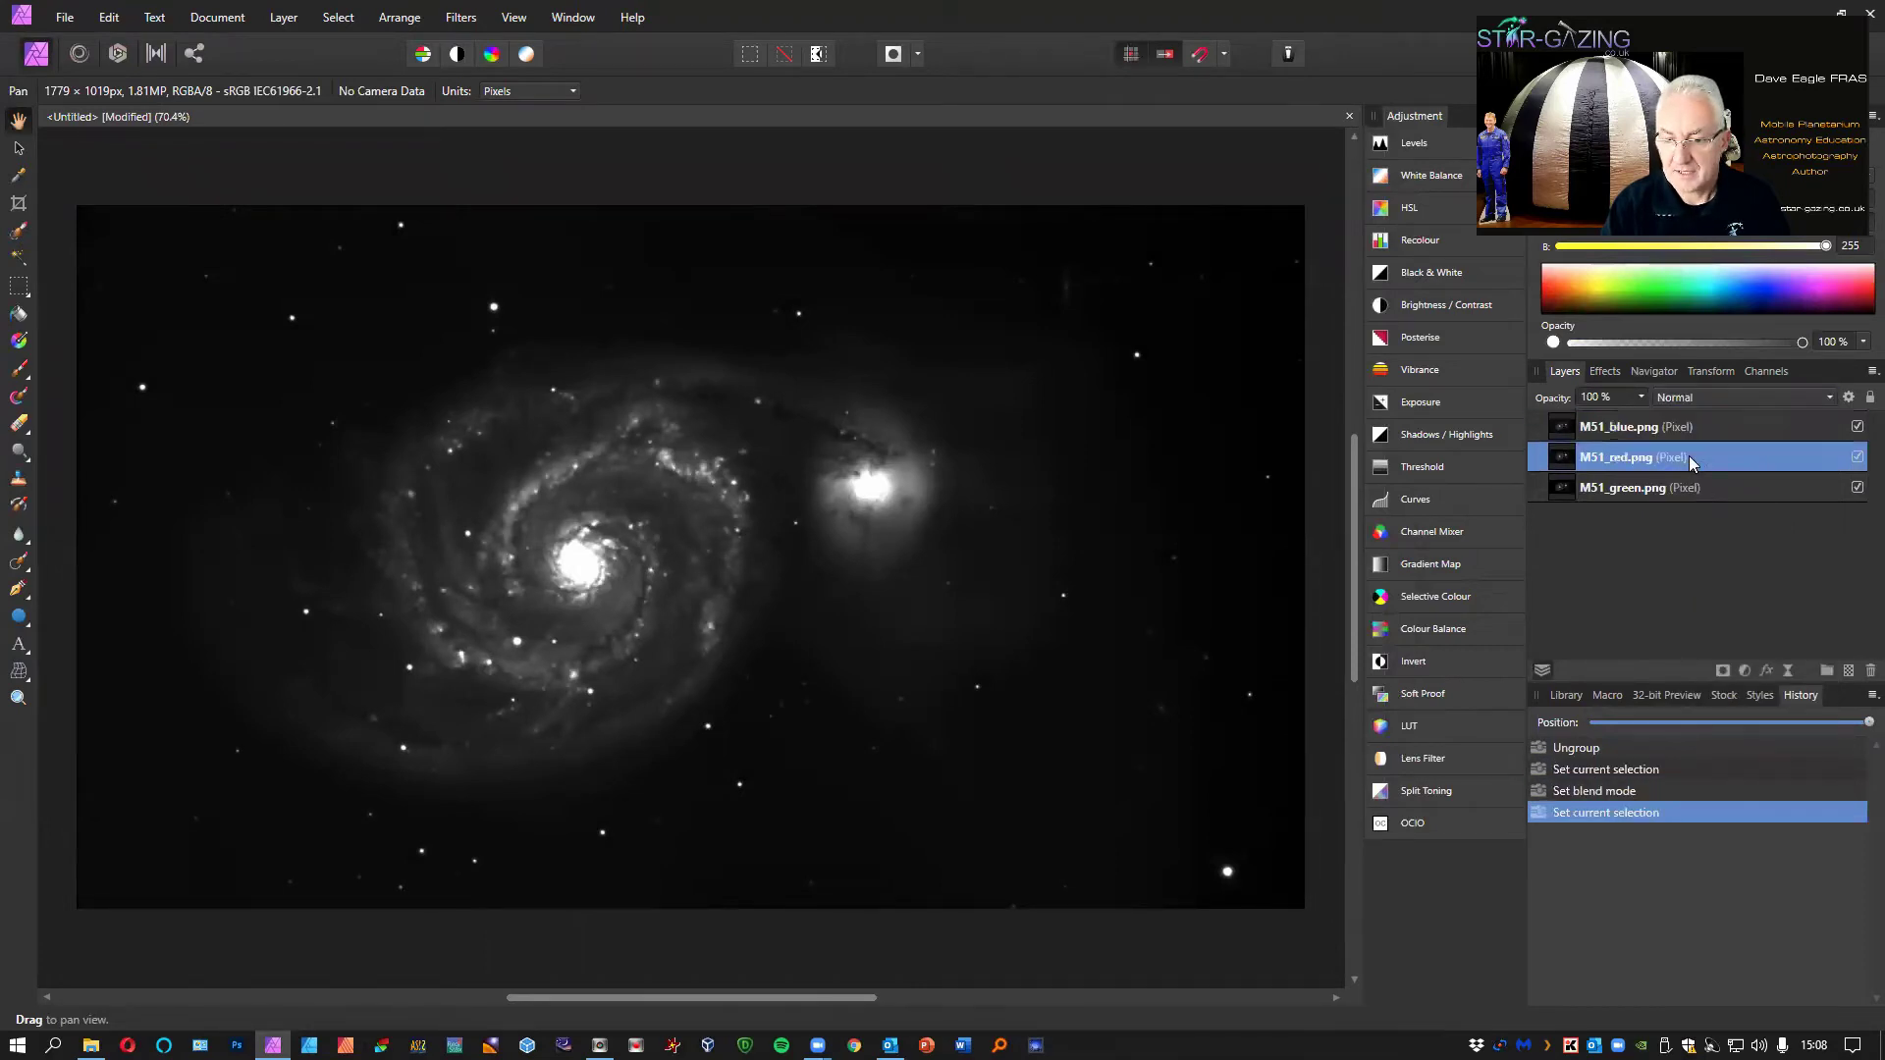
pyautogui.click(1705, 395)
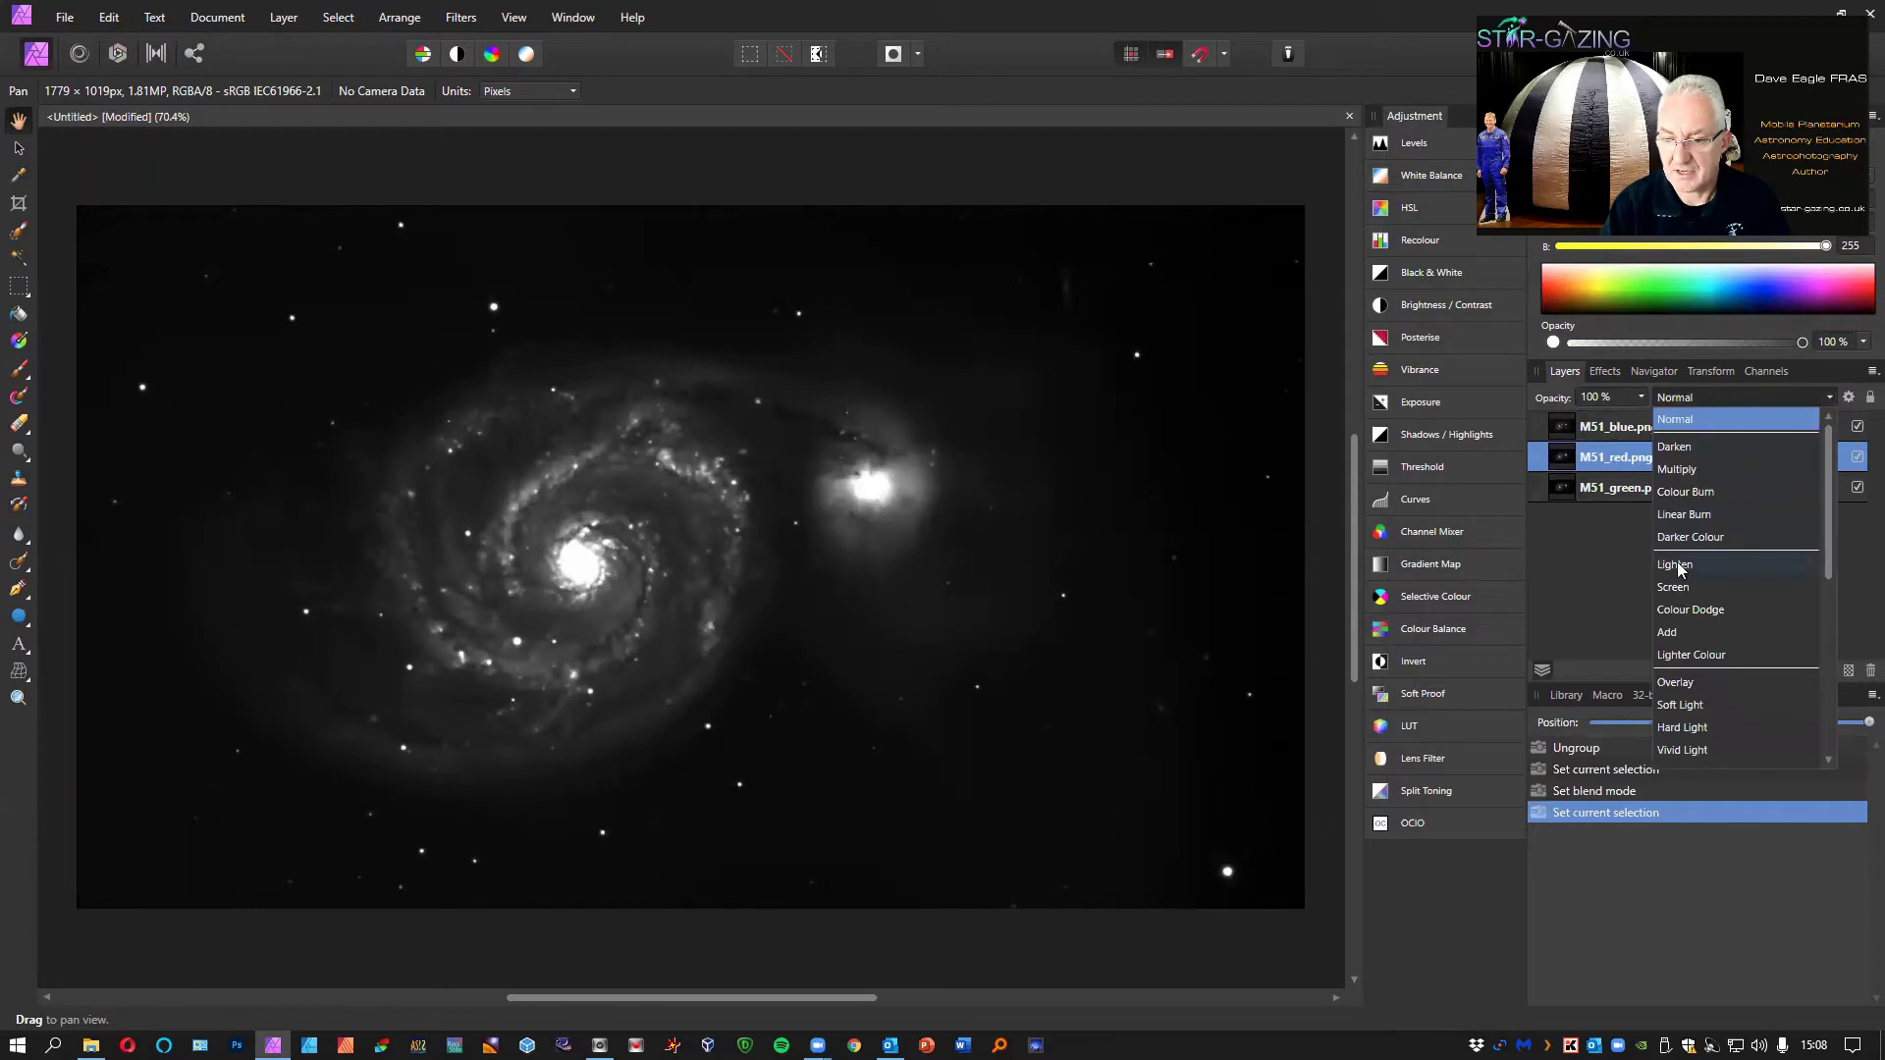
pyautogui.click(1679, 566)
# - Verify each layer's blend mode, leaving M51_green at Normal, and reselect M51_blue
pyautogui.click(1697, 489)
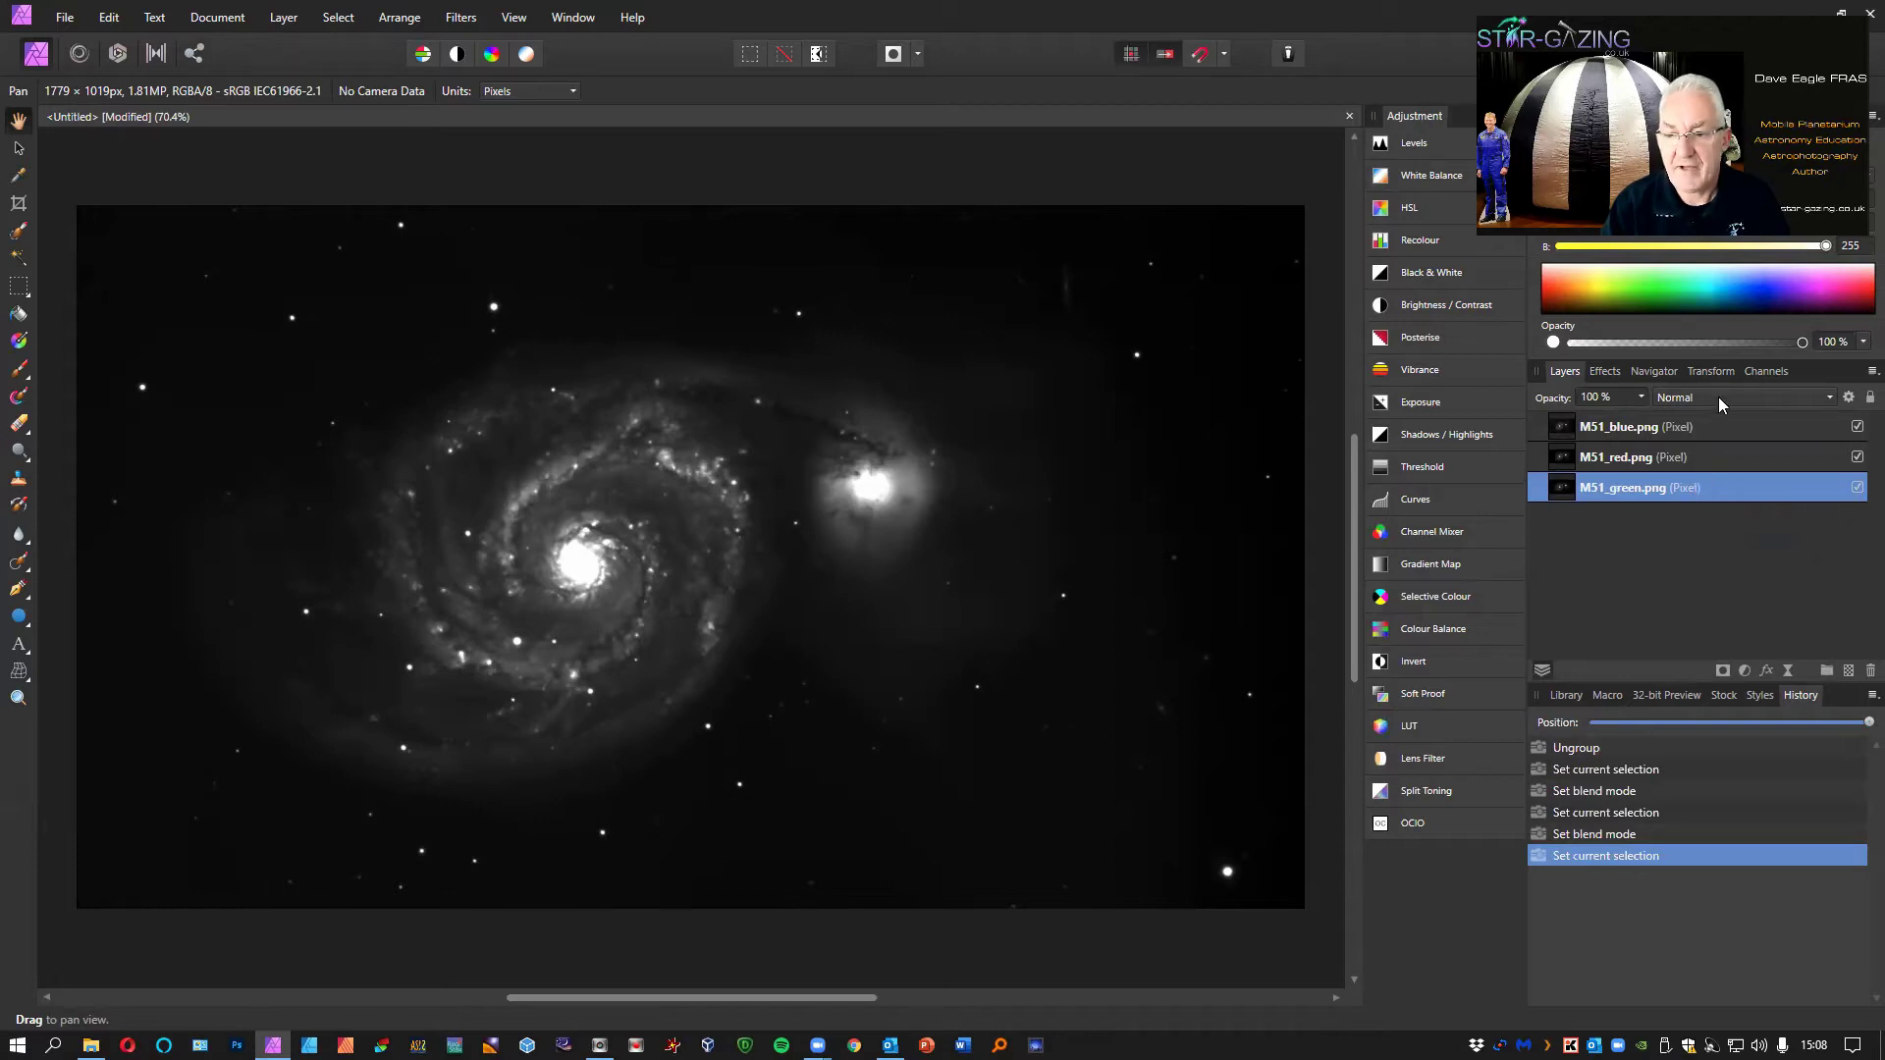
pyautogui.click(1720, 426)
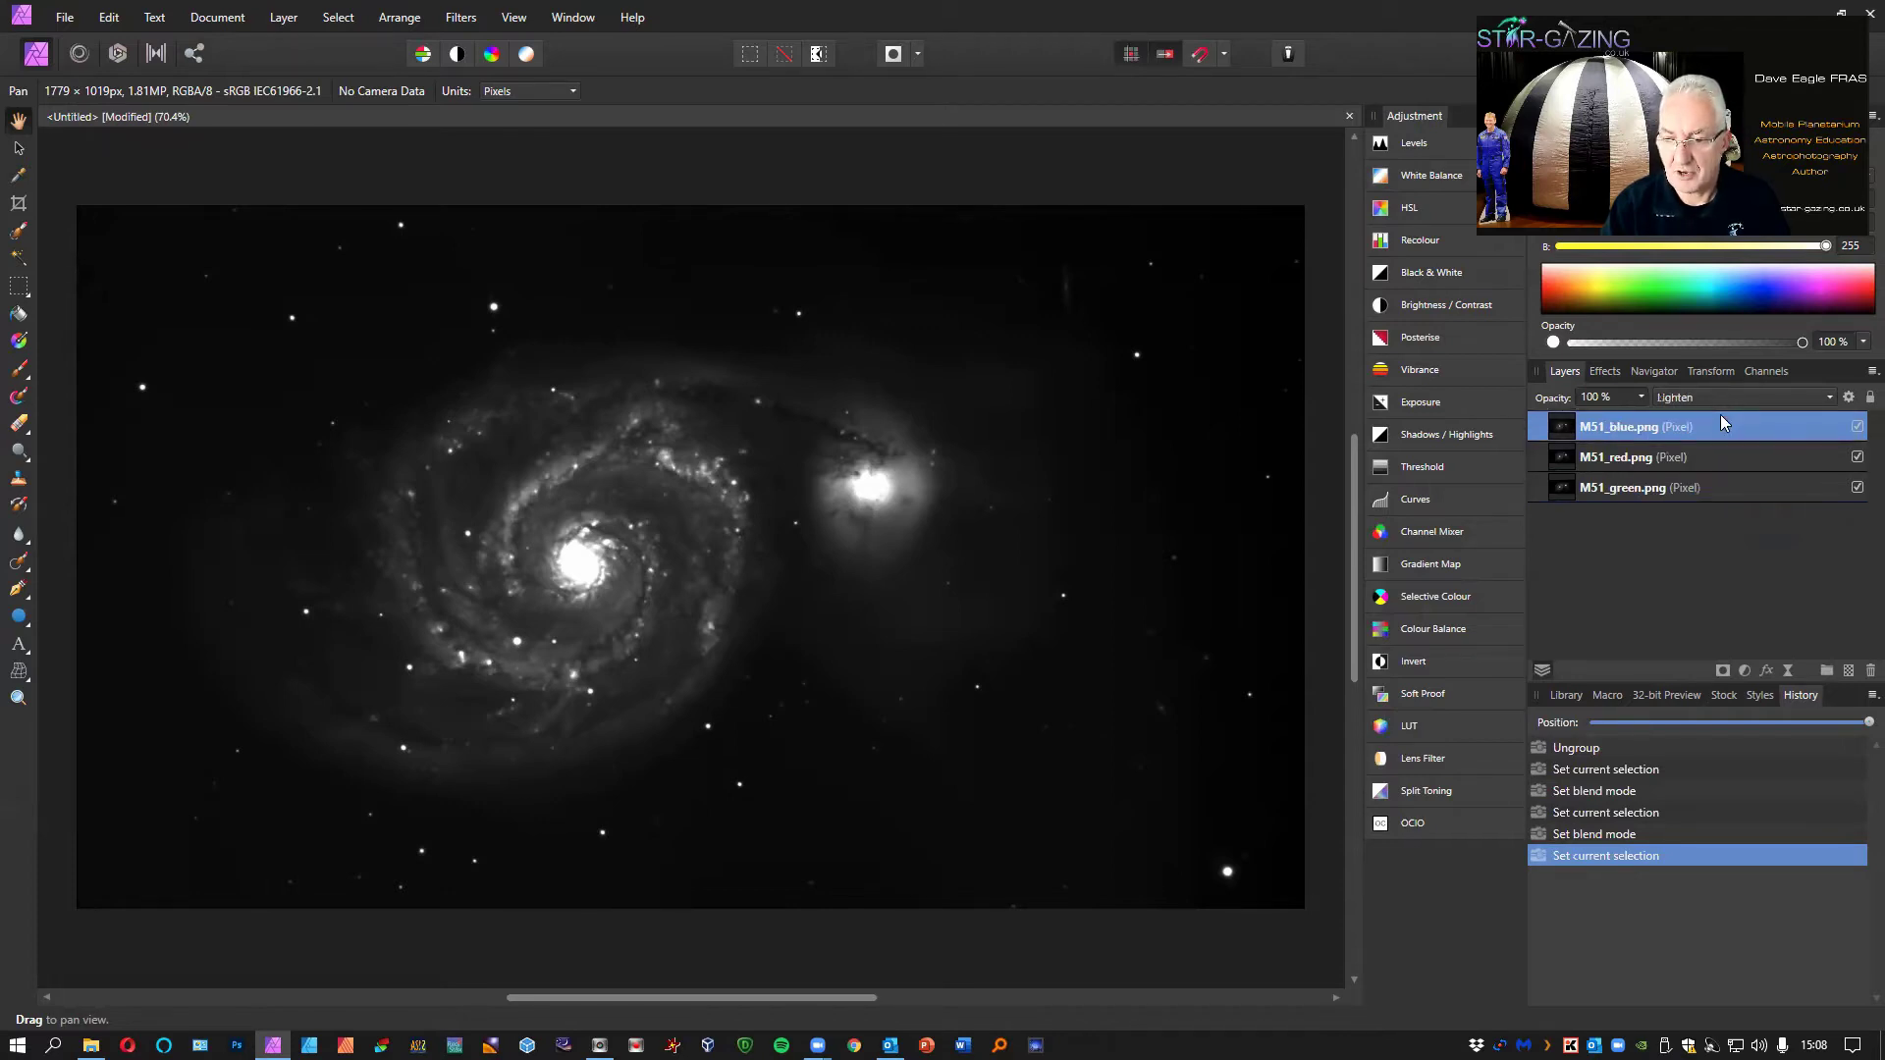
pyautogui.click(1698, 459)
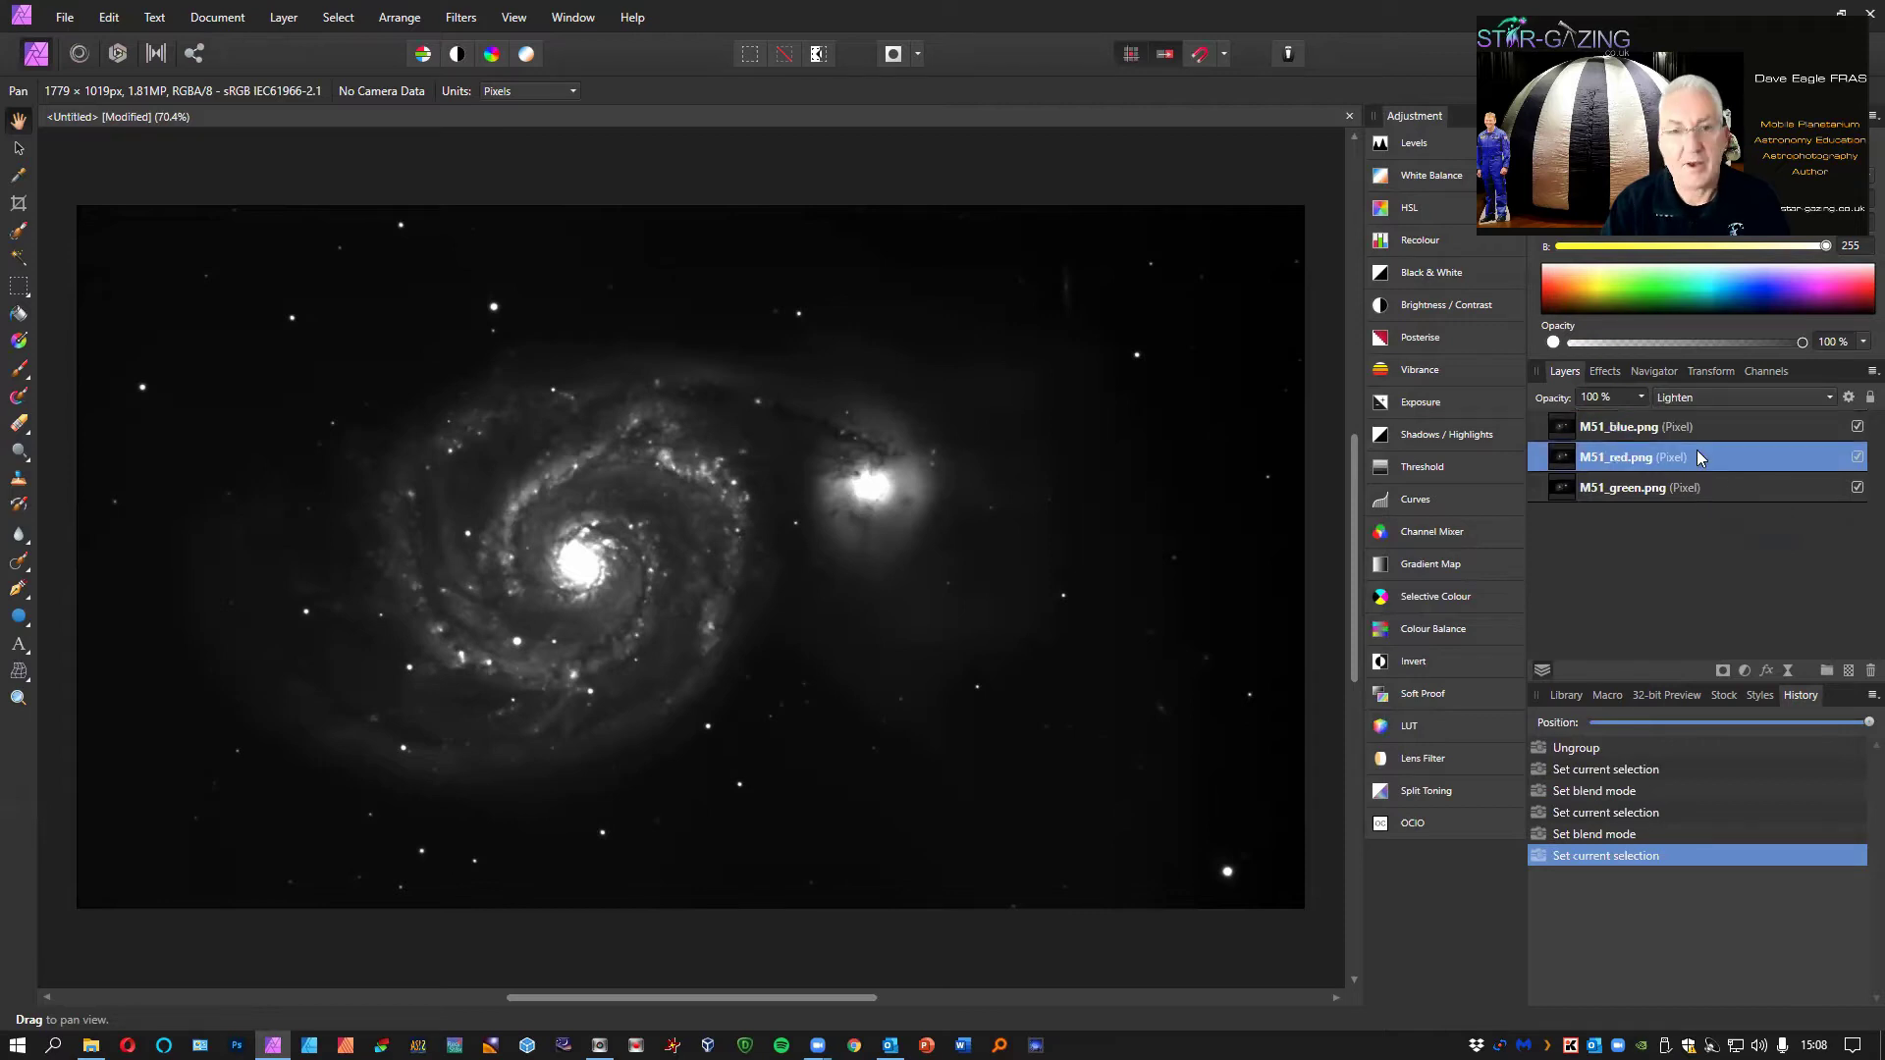
pyautogui.click(1688, 488)
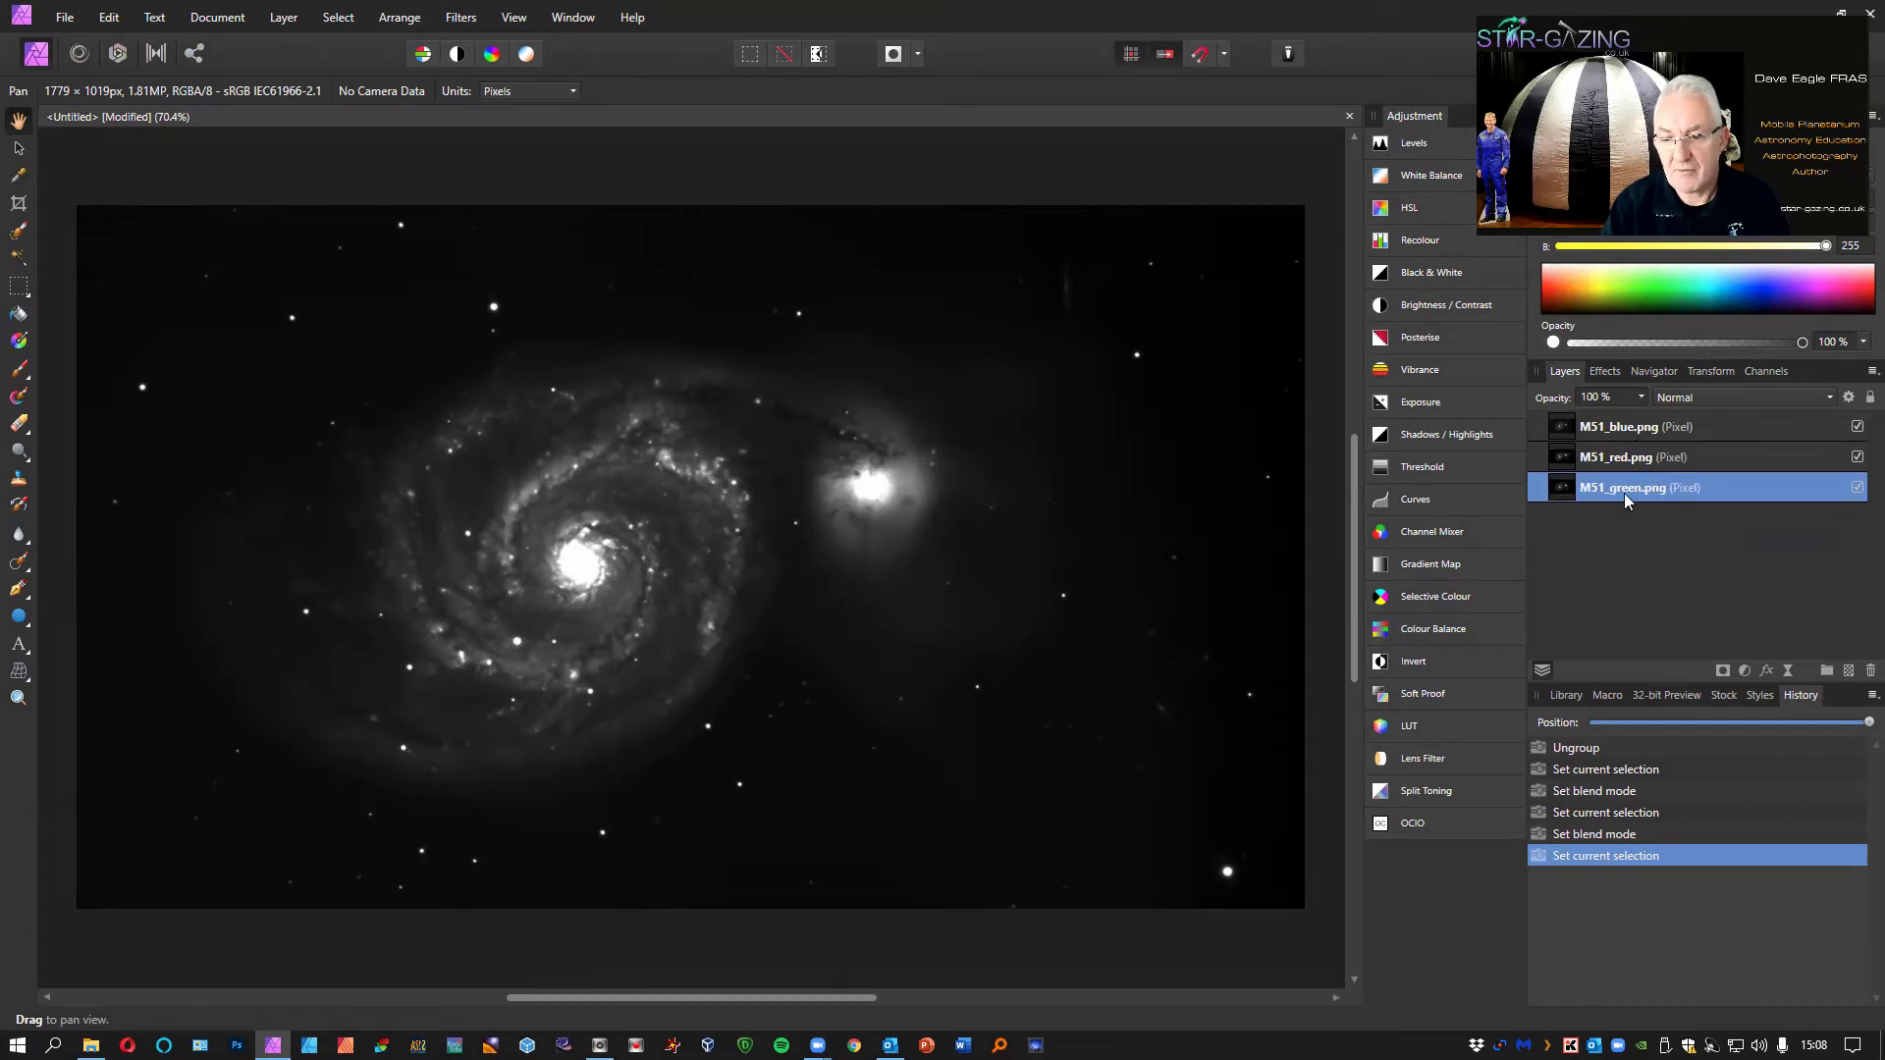
pyautogui.click(1652, 429)
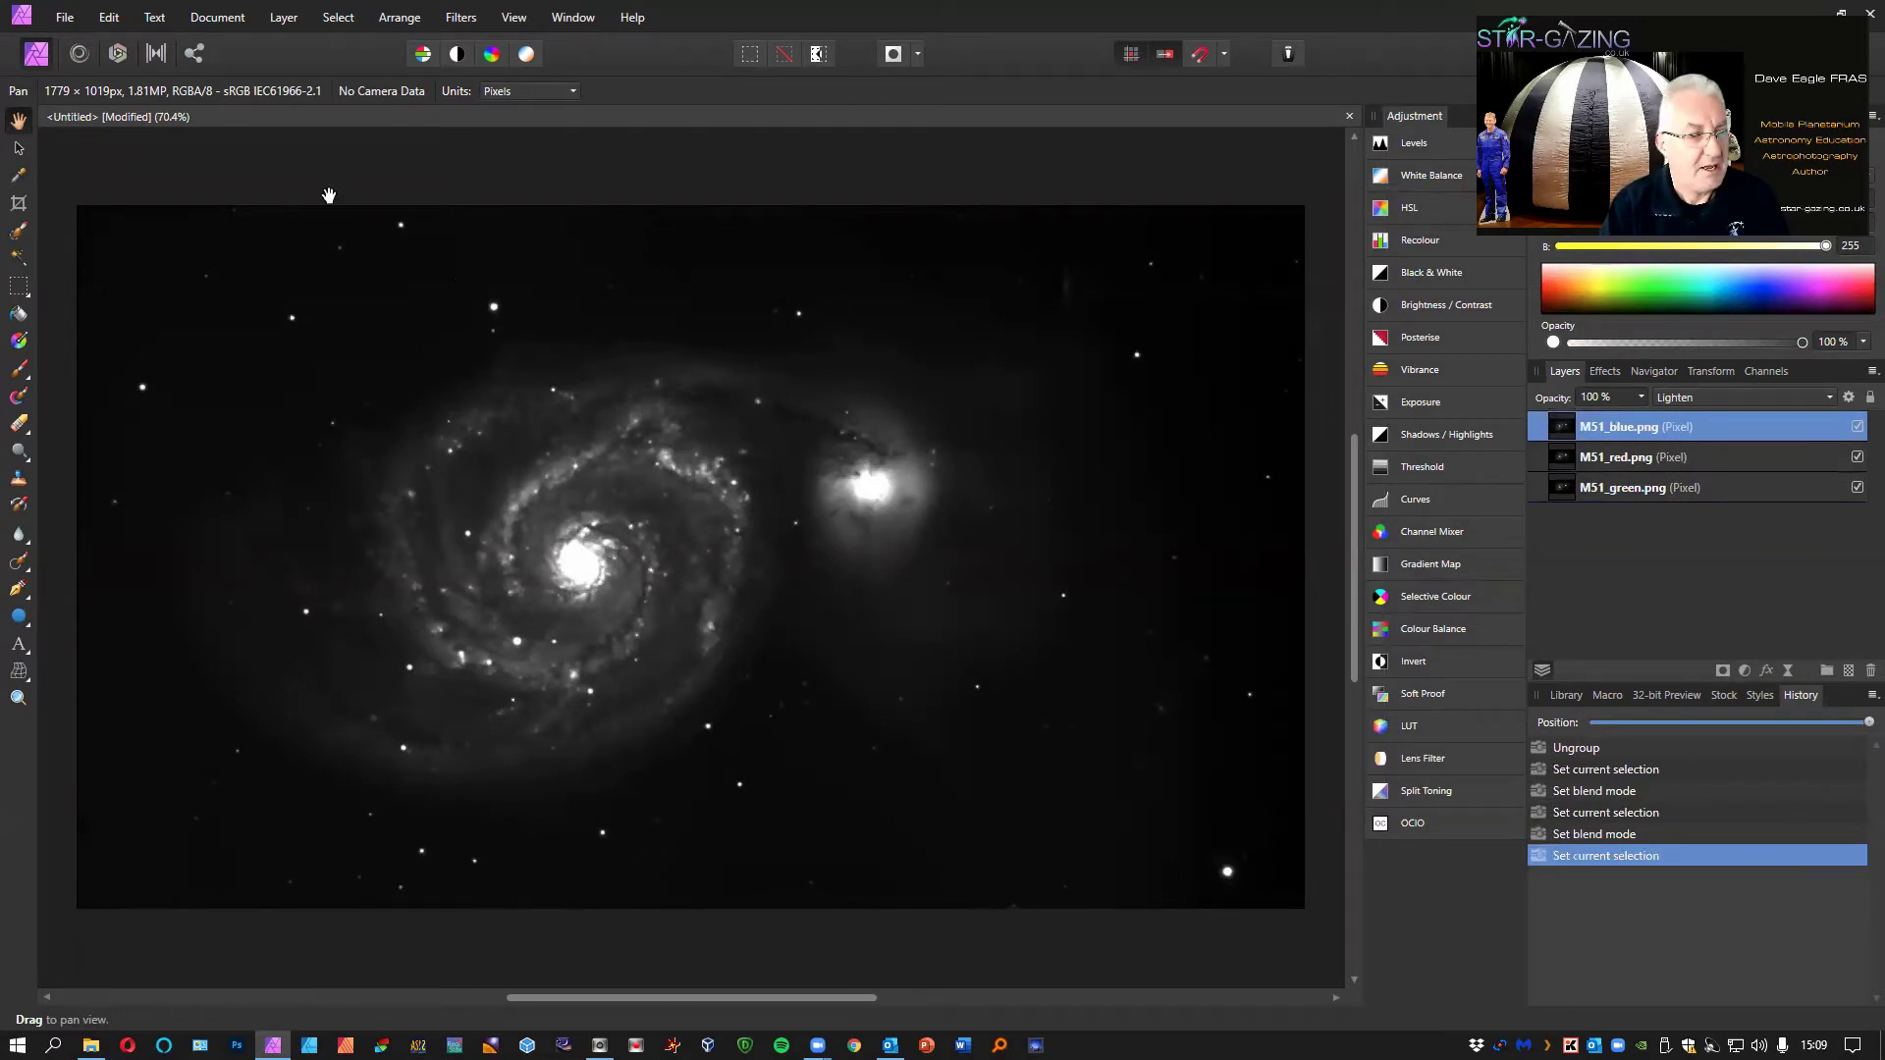
pyautogui.click(218, 17)
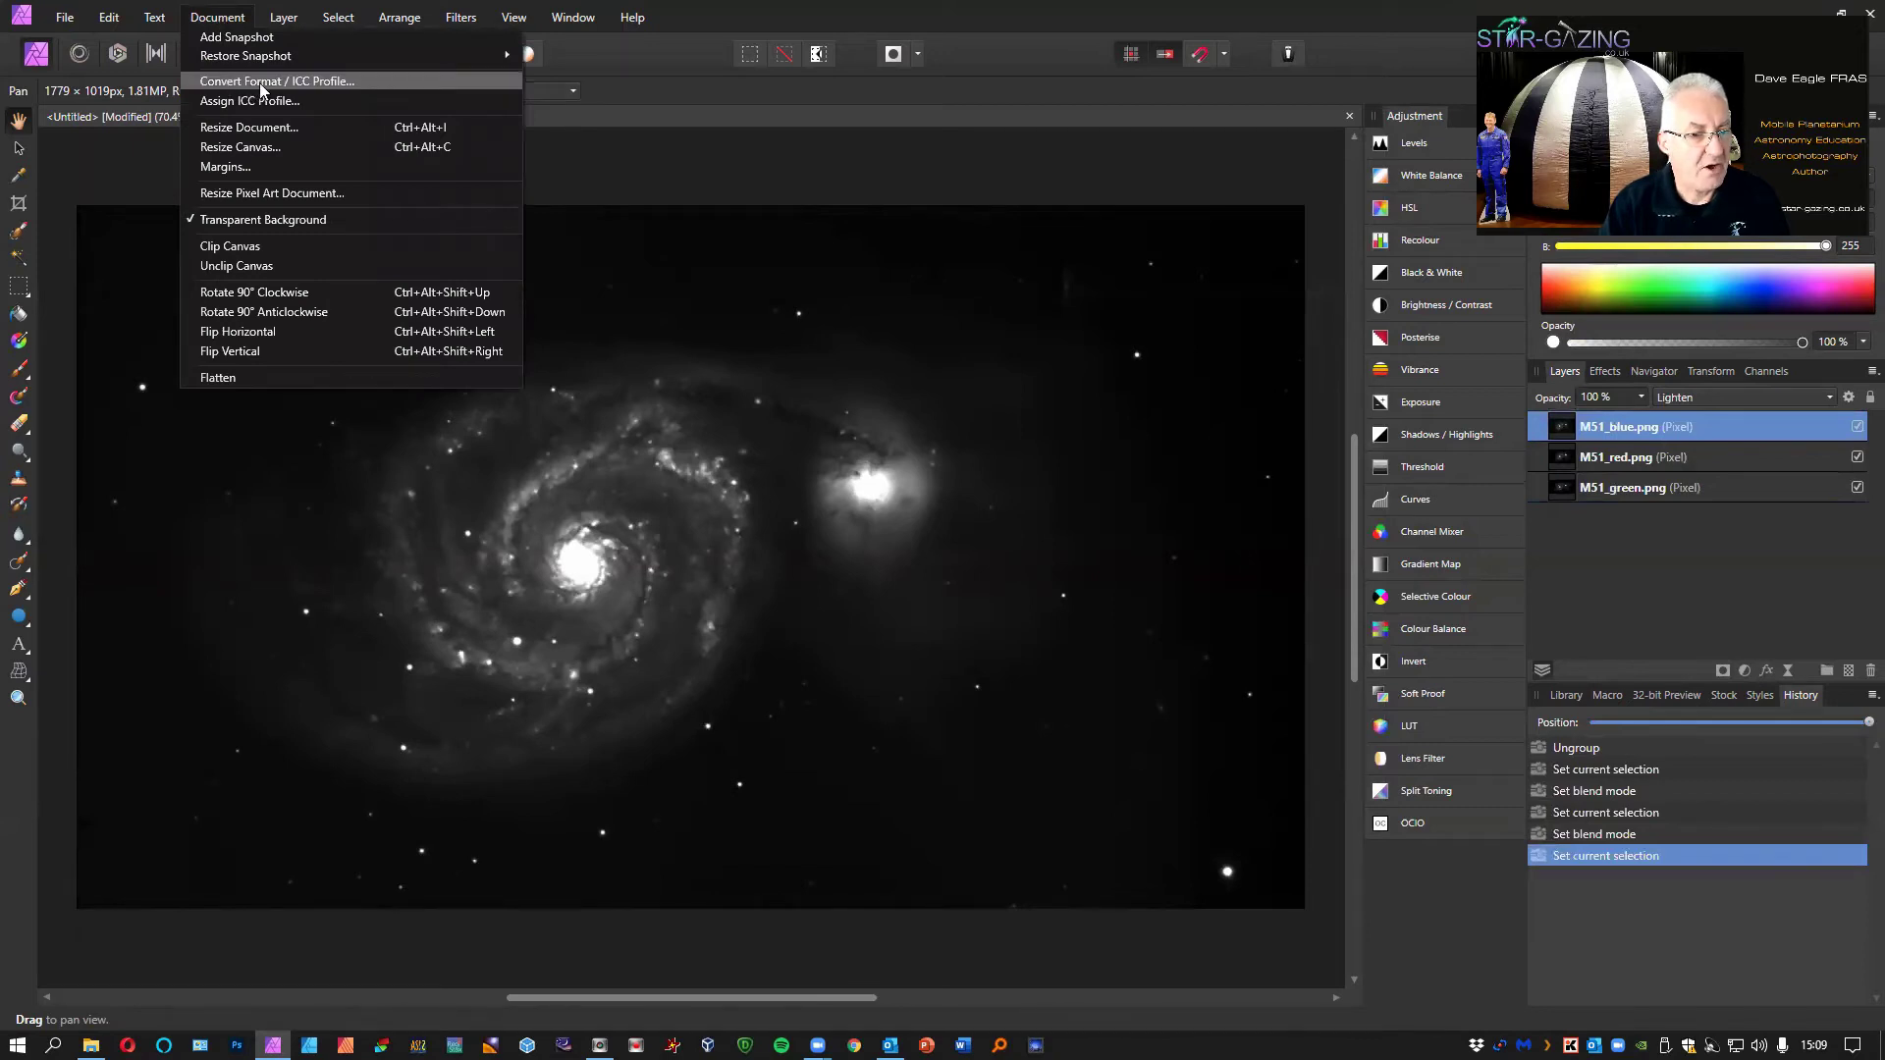
pyautogui.click(338, 80)
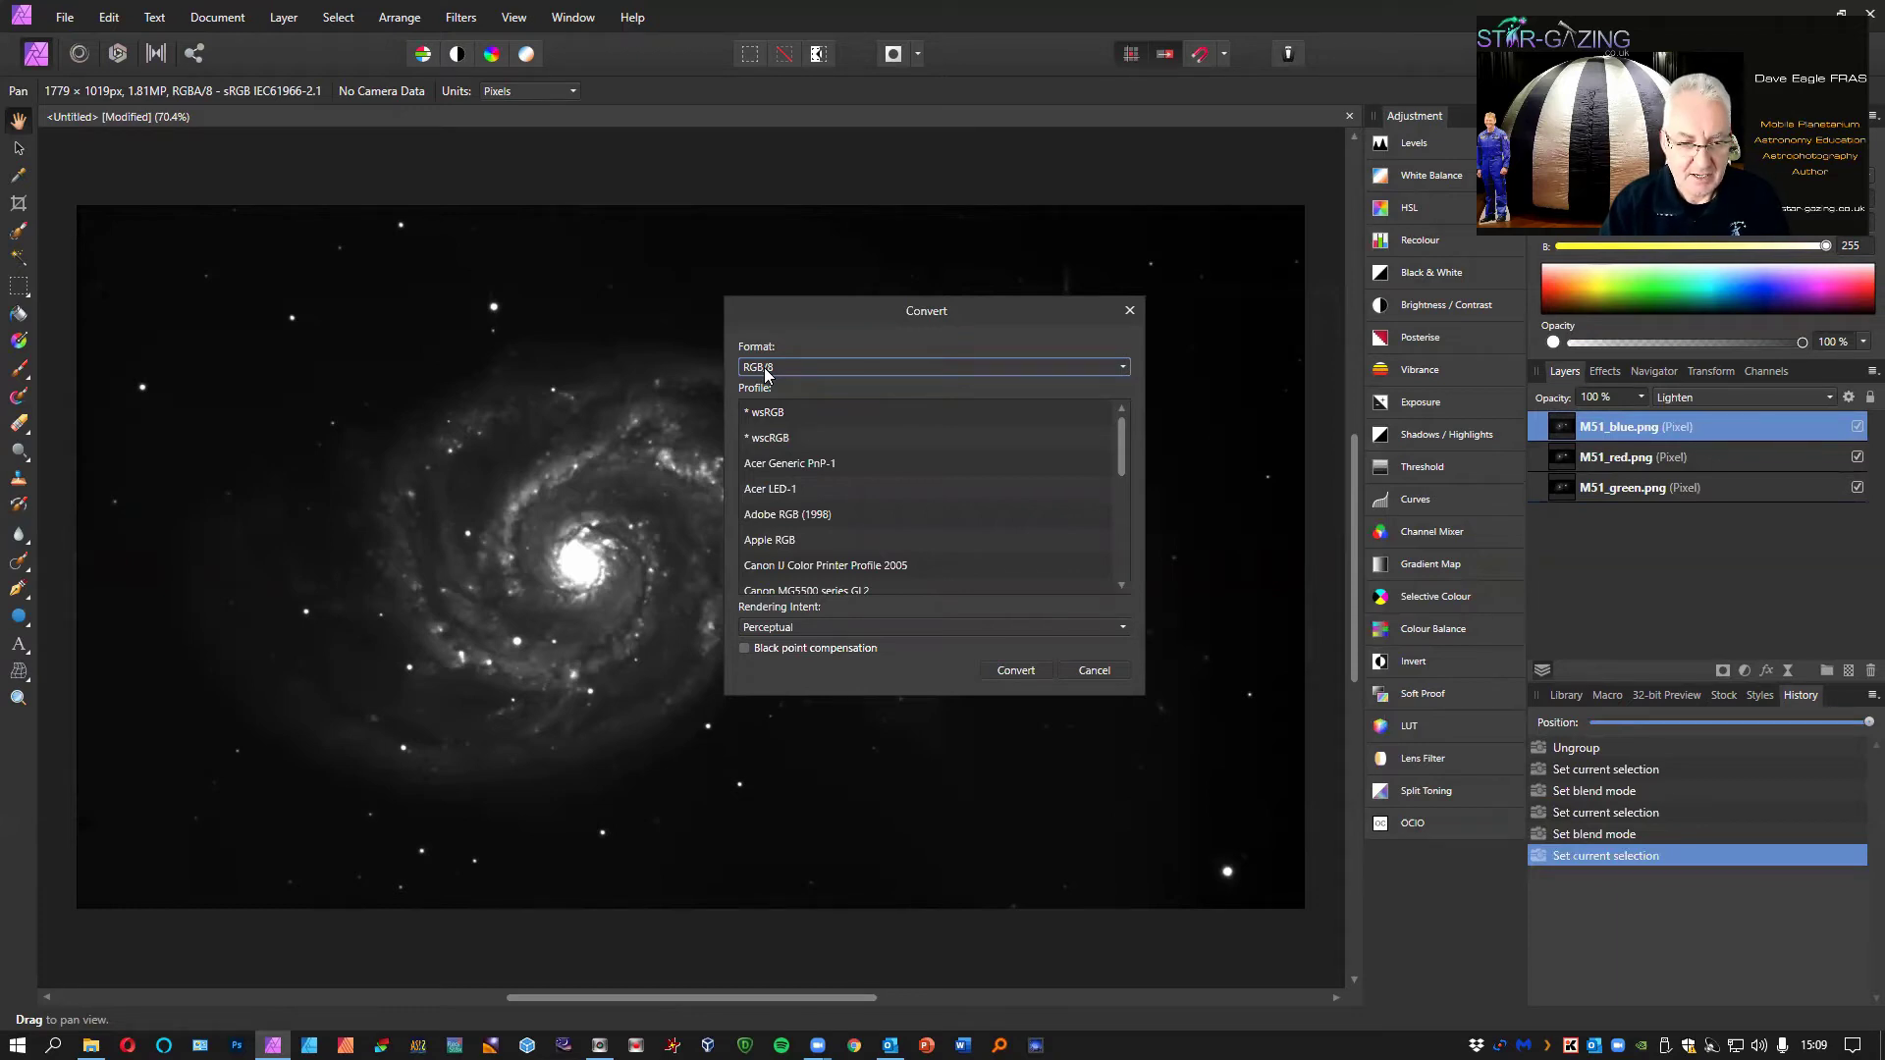
pyautogui.click(767, 369)
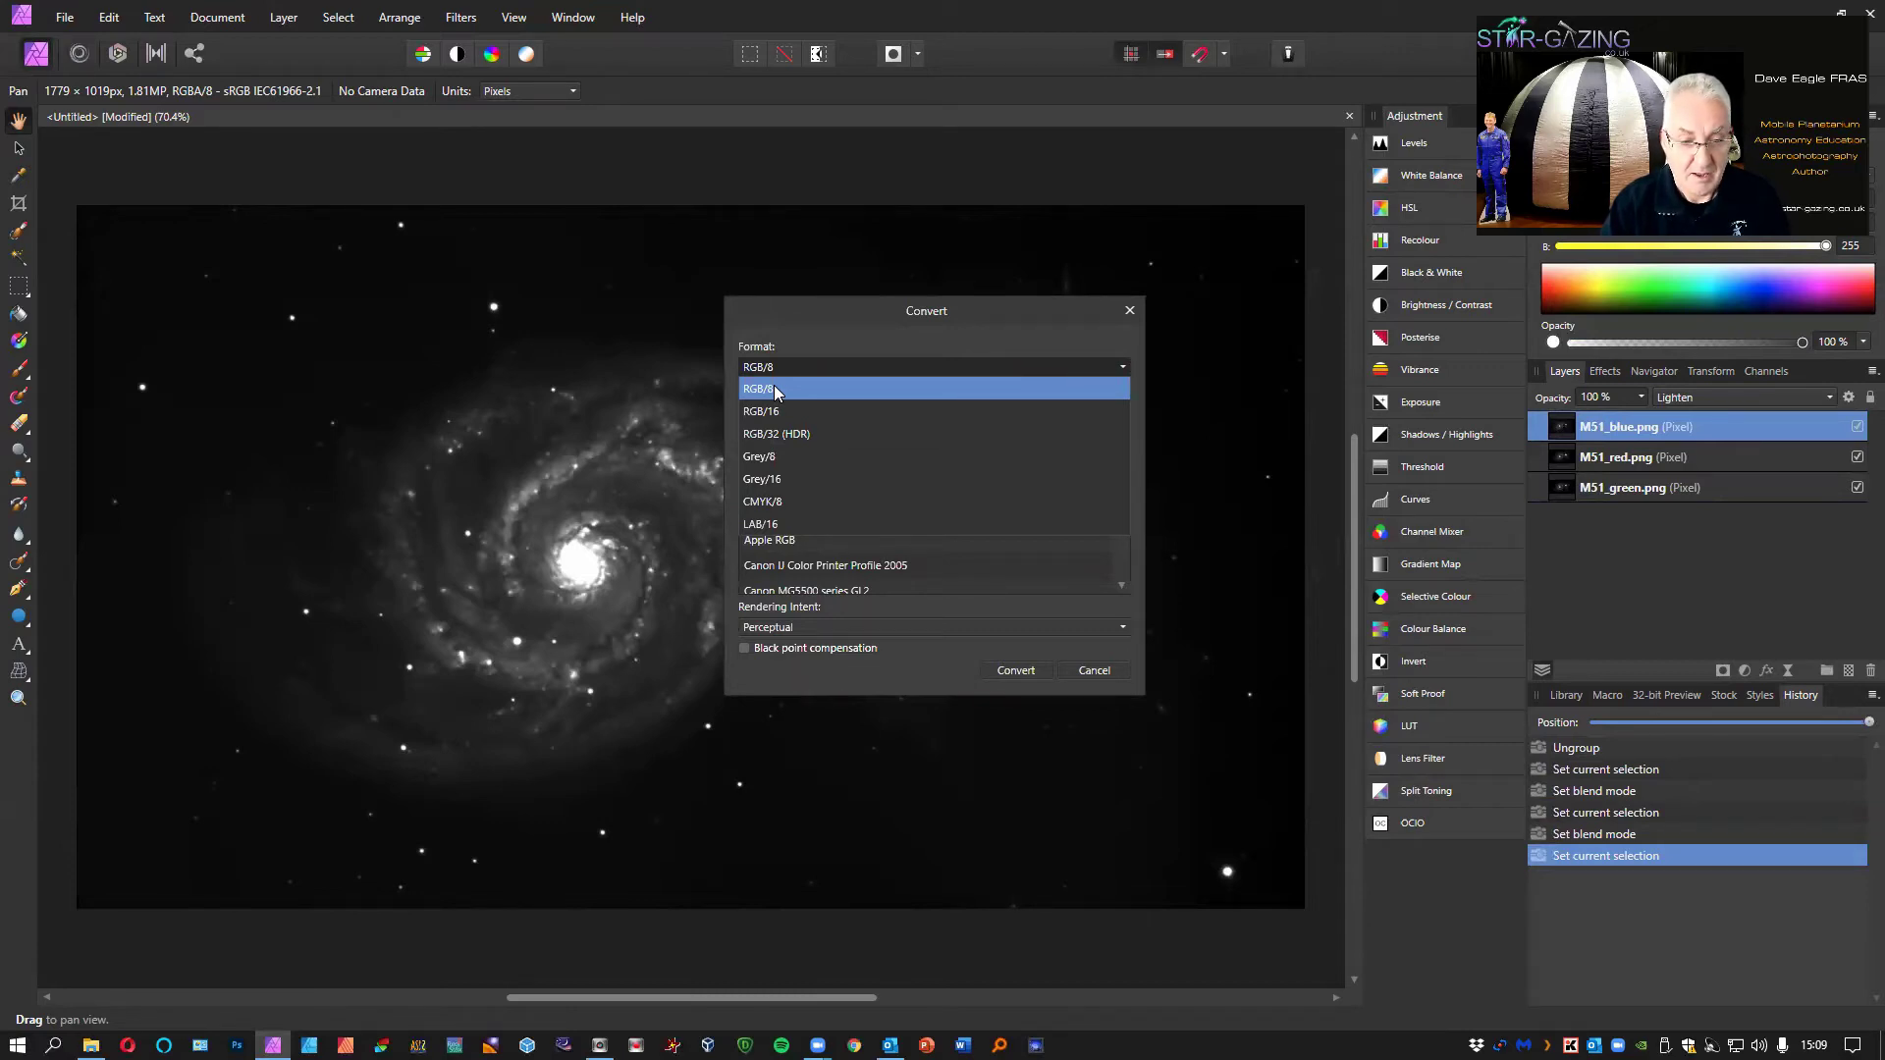
pyautogui.click(774, 387)
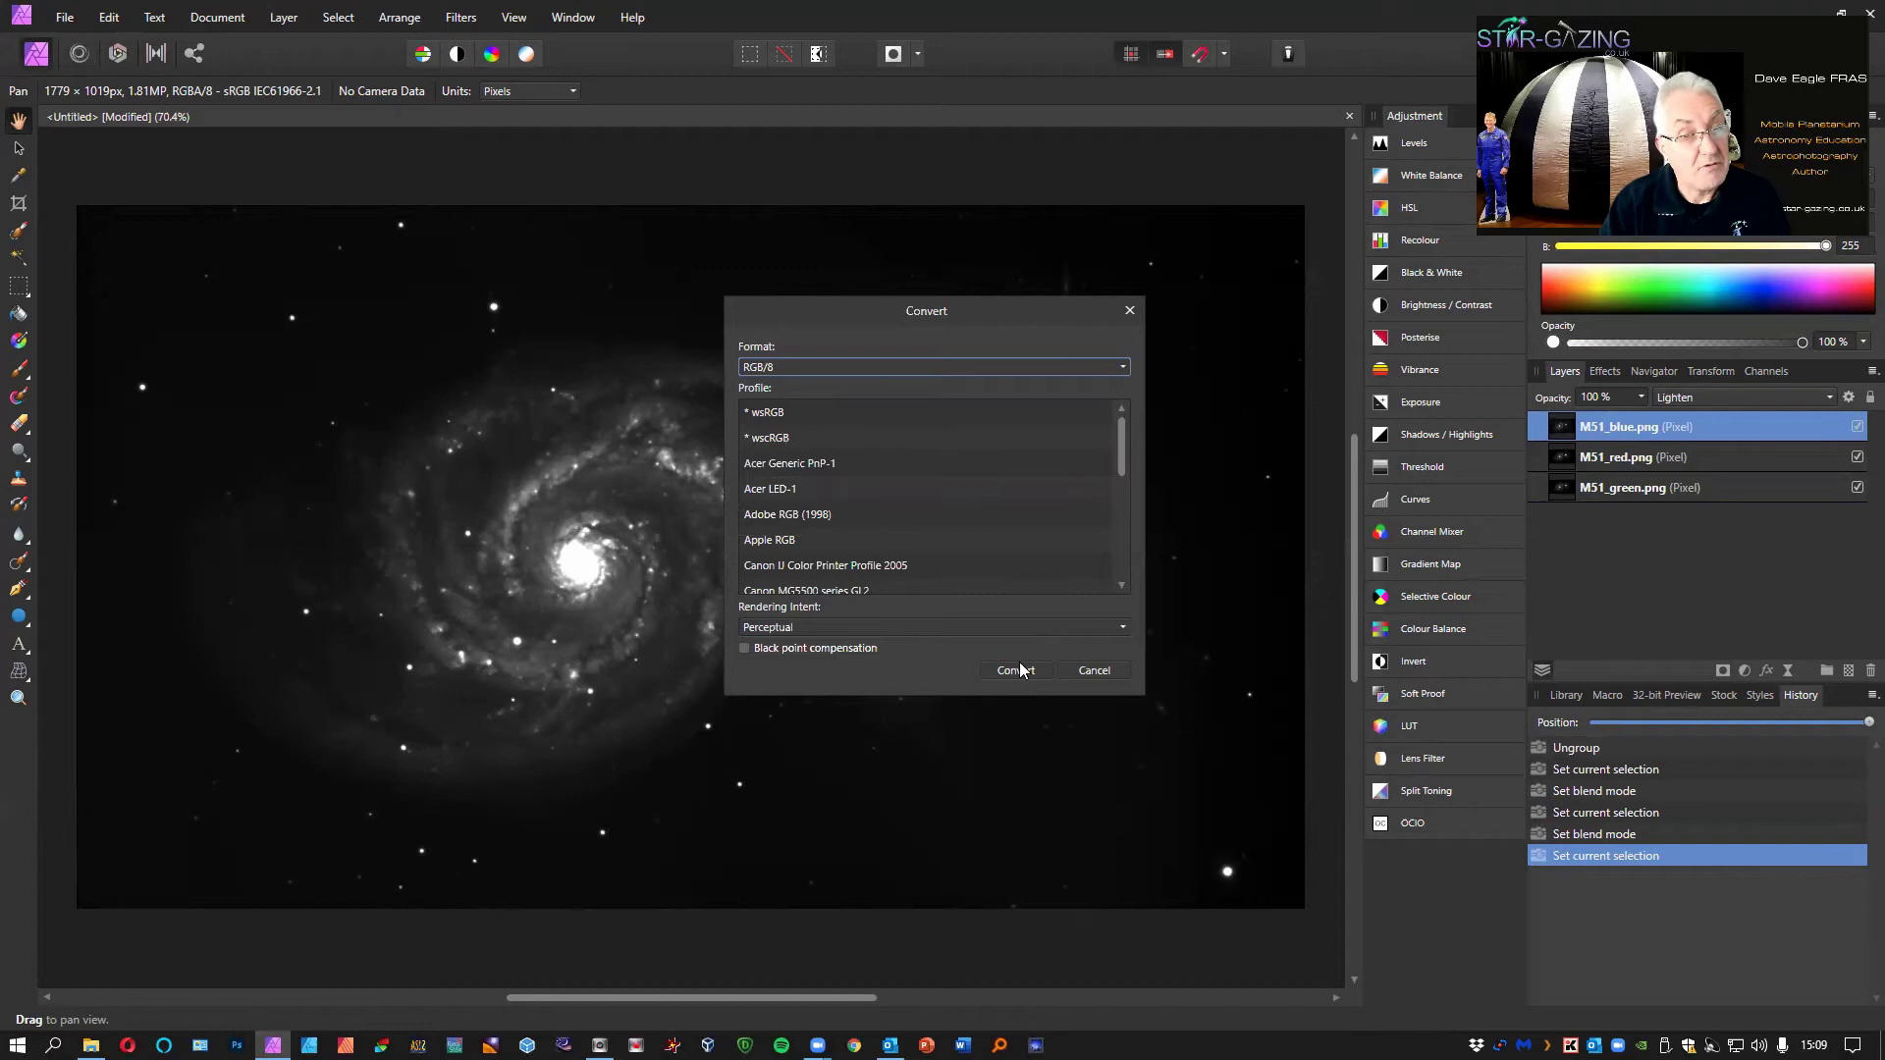
pyautogui.click(1090, 667)
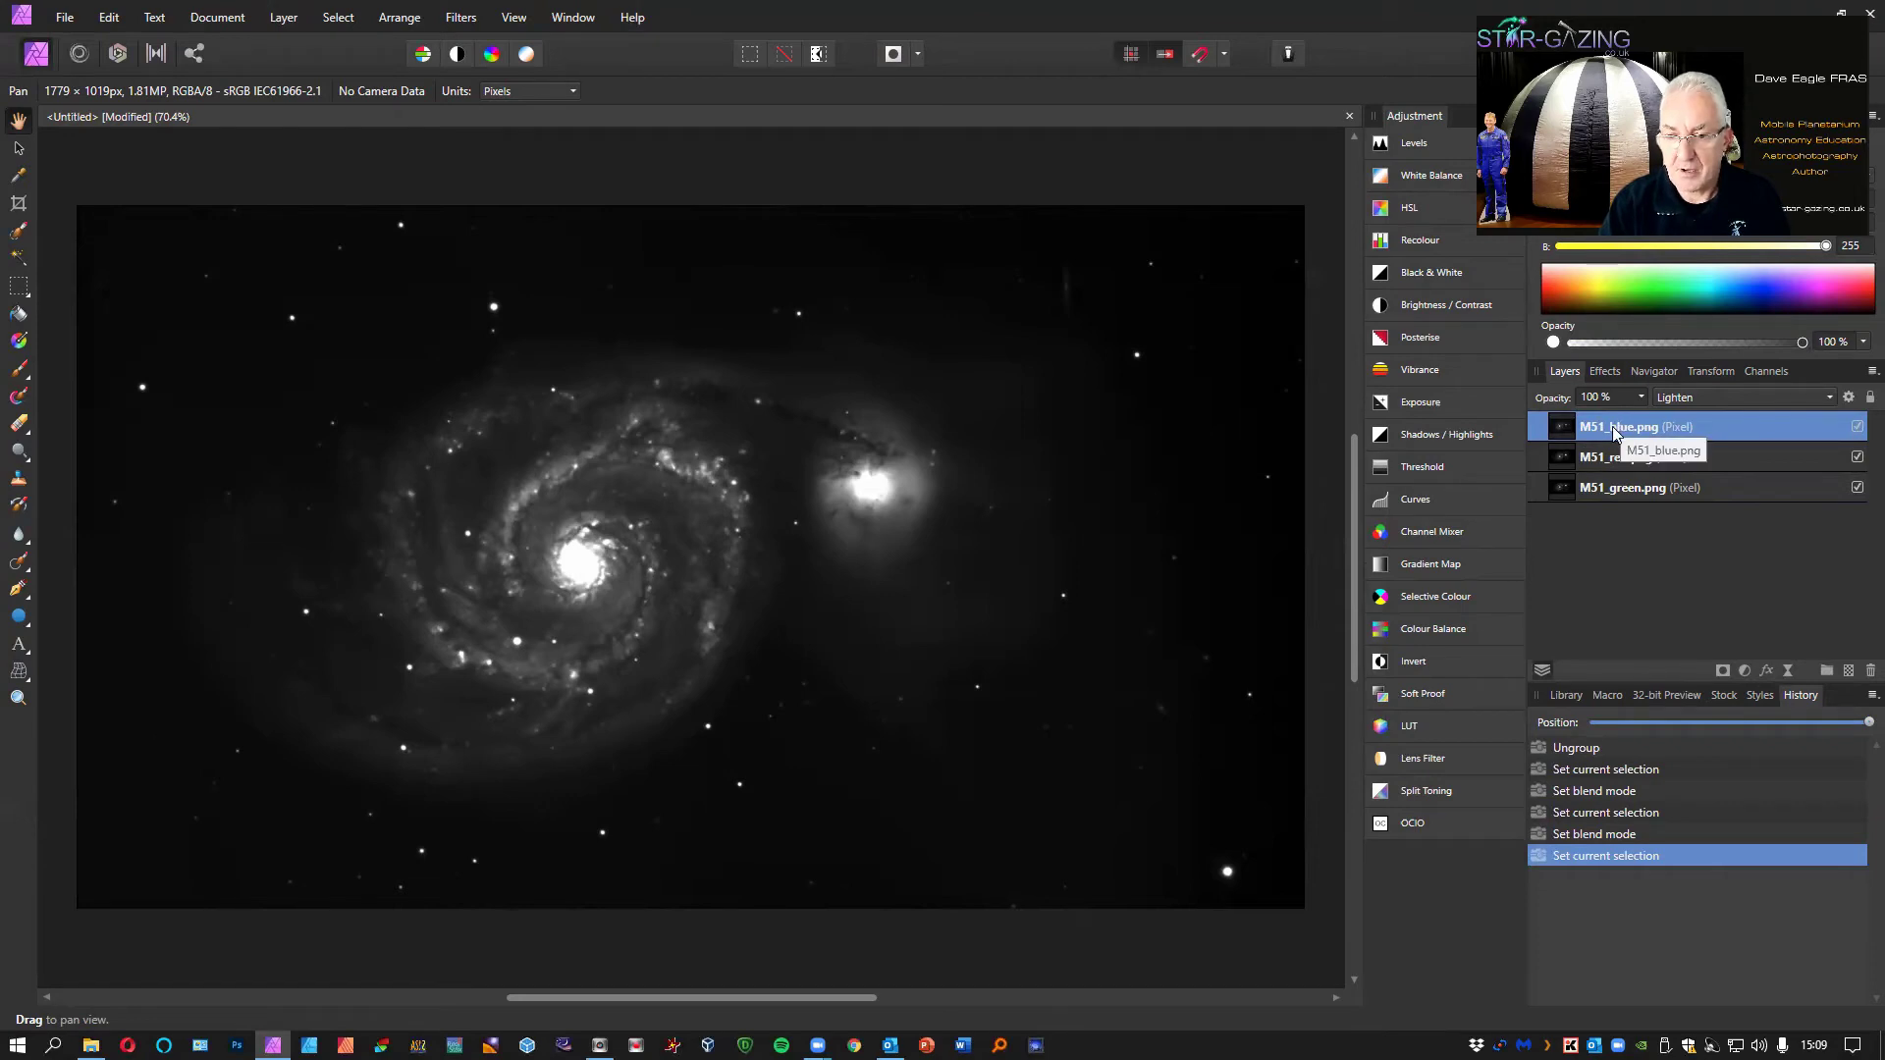
# - Add a Recolour adjustment and nest it inside the M51_blue.png layer
pyautogui.click(1416, 243)
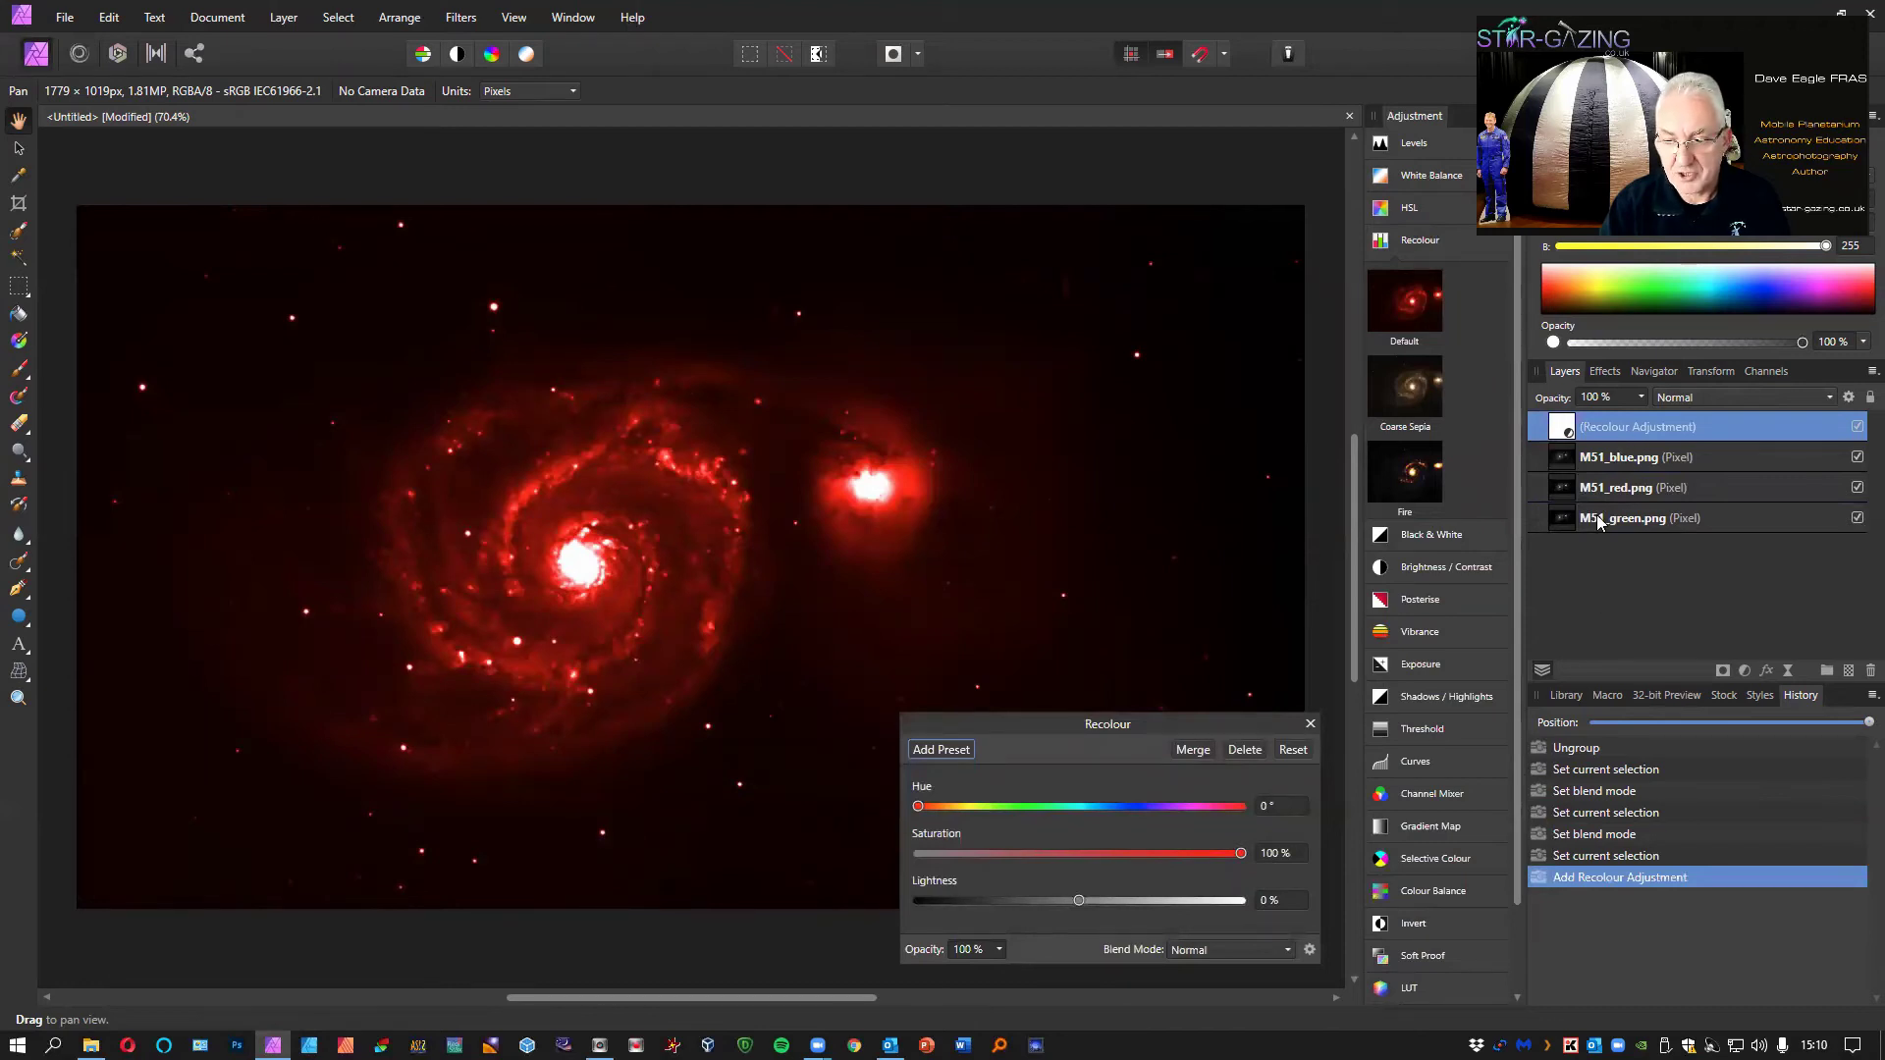
pyautogui.doubleClick(1618, 430)
pyautogui.moveTo(1618, 428); pyautogui.dragTo(1625, 468)
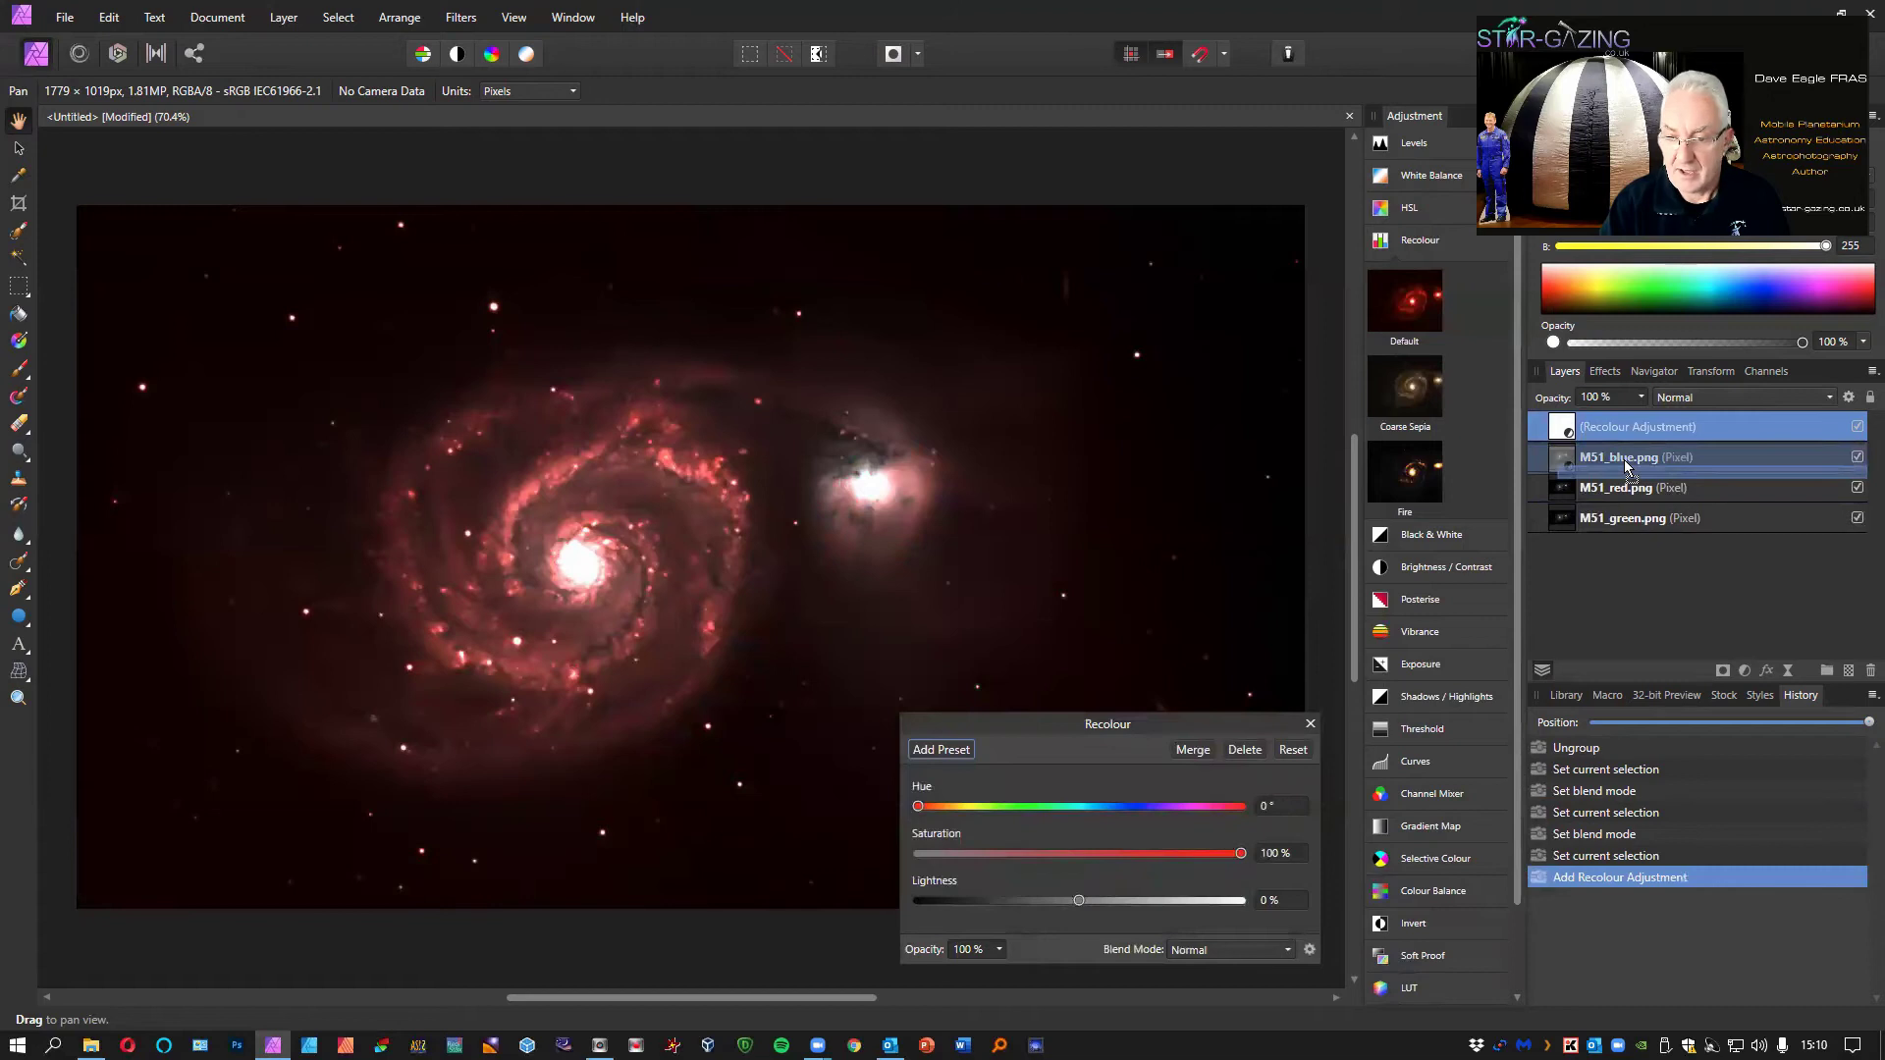
pyautogui.moveTo(1624, 459); pyautogui.dragTo(1624, 459)
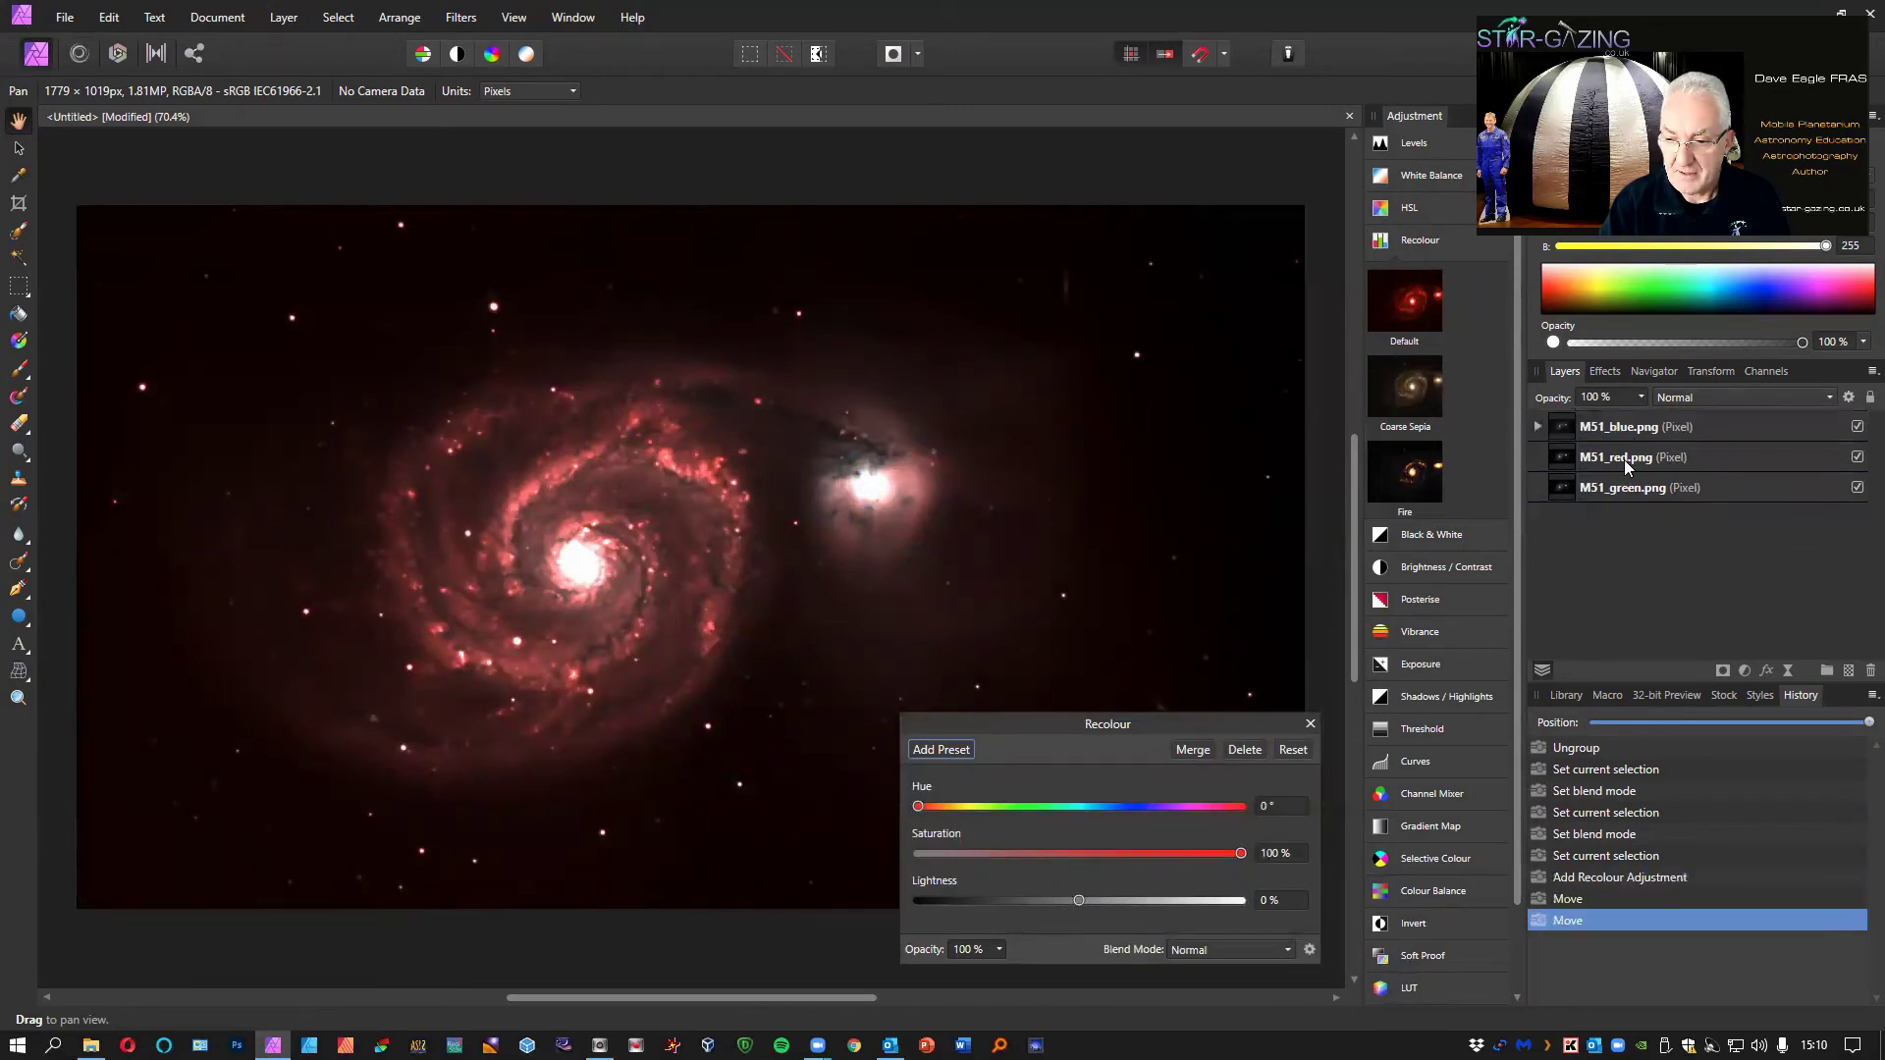
pyautogui.click(1536, 427)
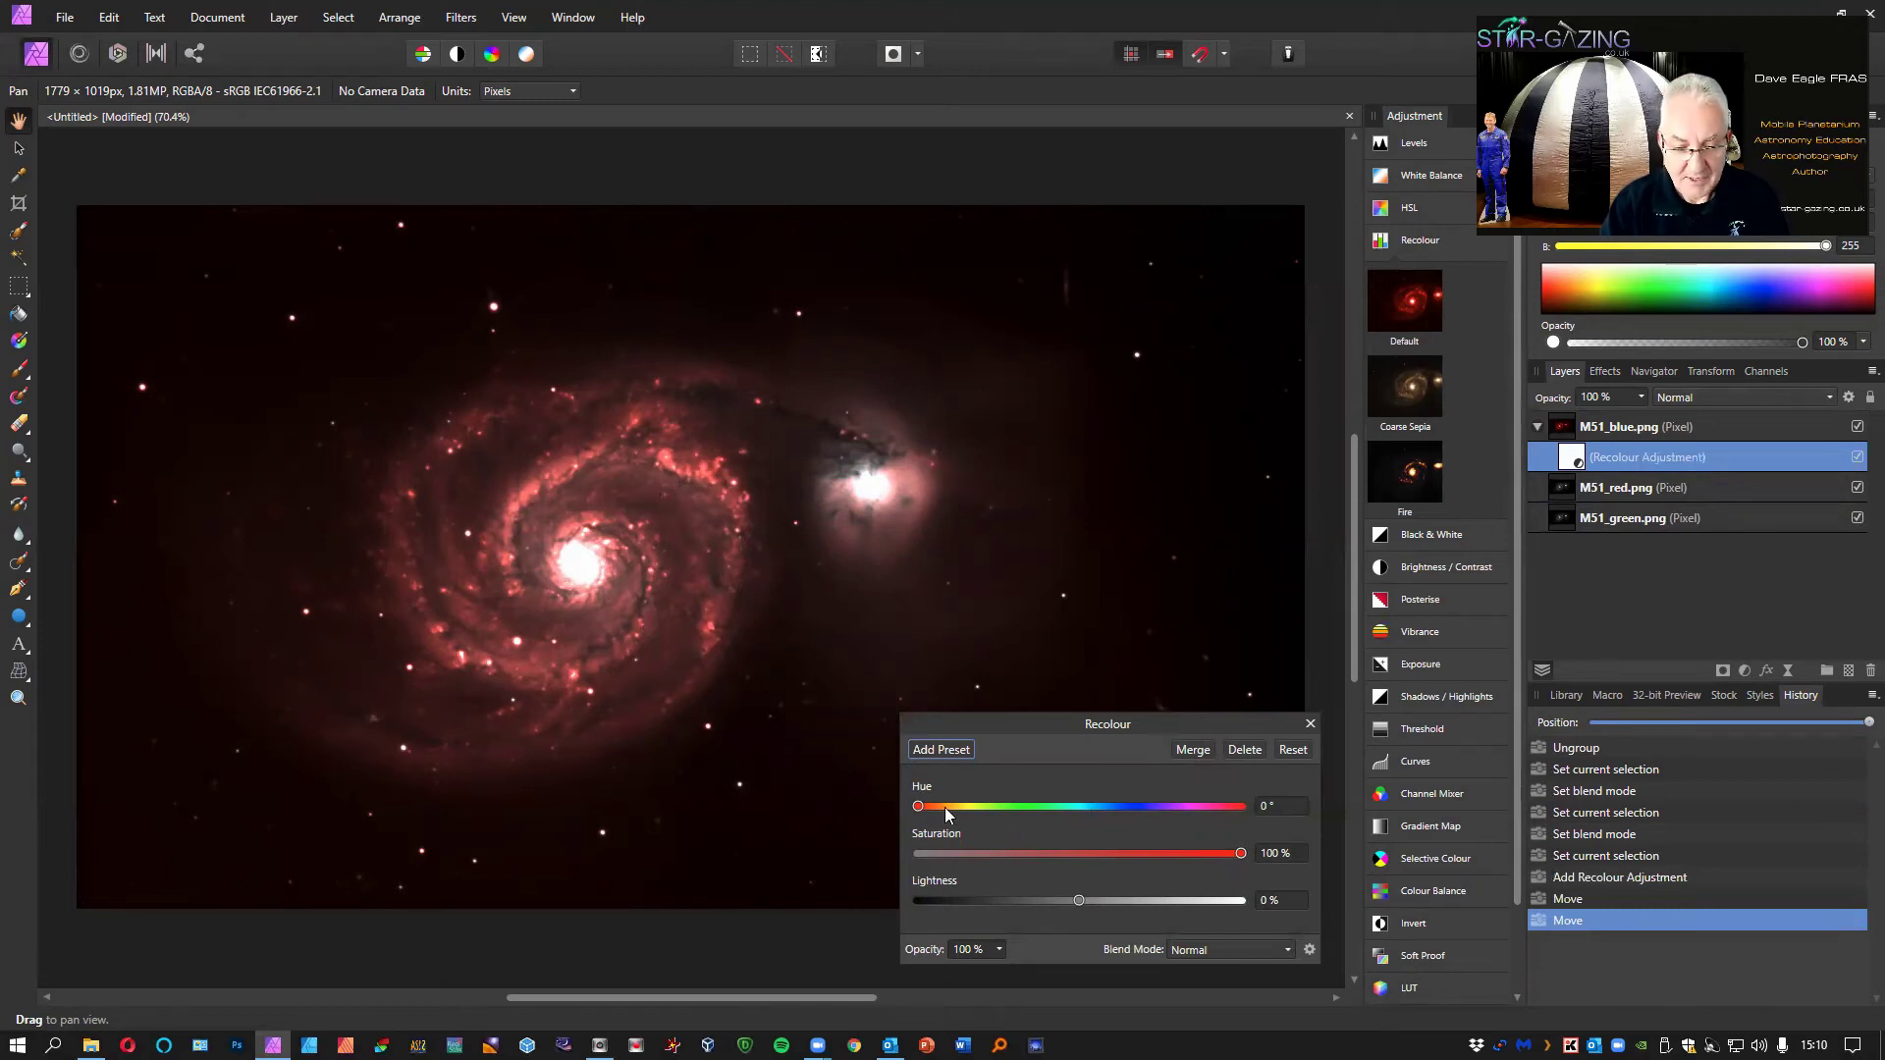
# - Set the blue layer's Recolour to hue 198.1° and about 50% saturation
pyautogui.moveTo(918, 806); pyautogui.dragTo(1098, 807)
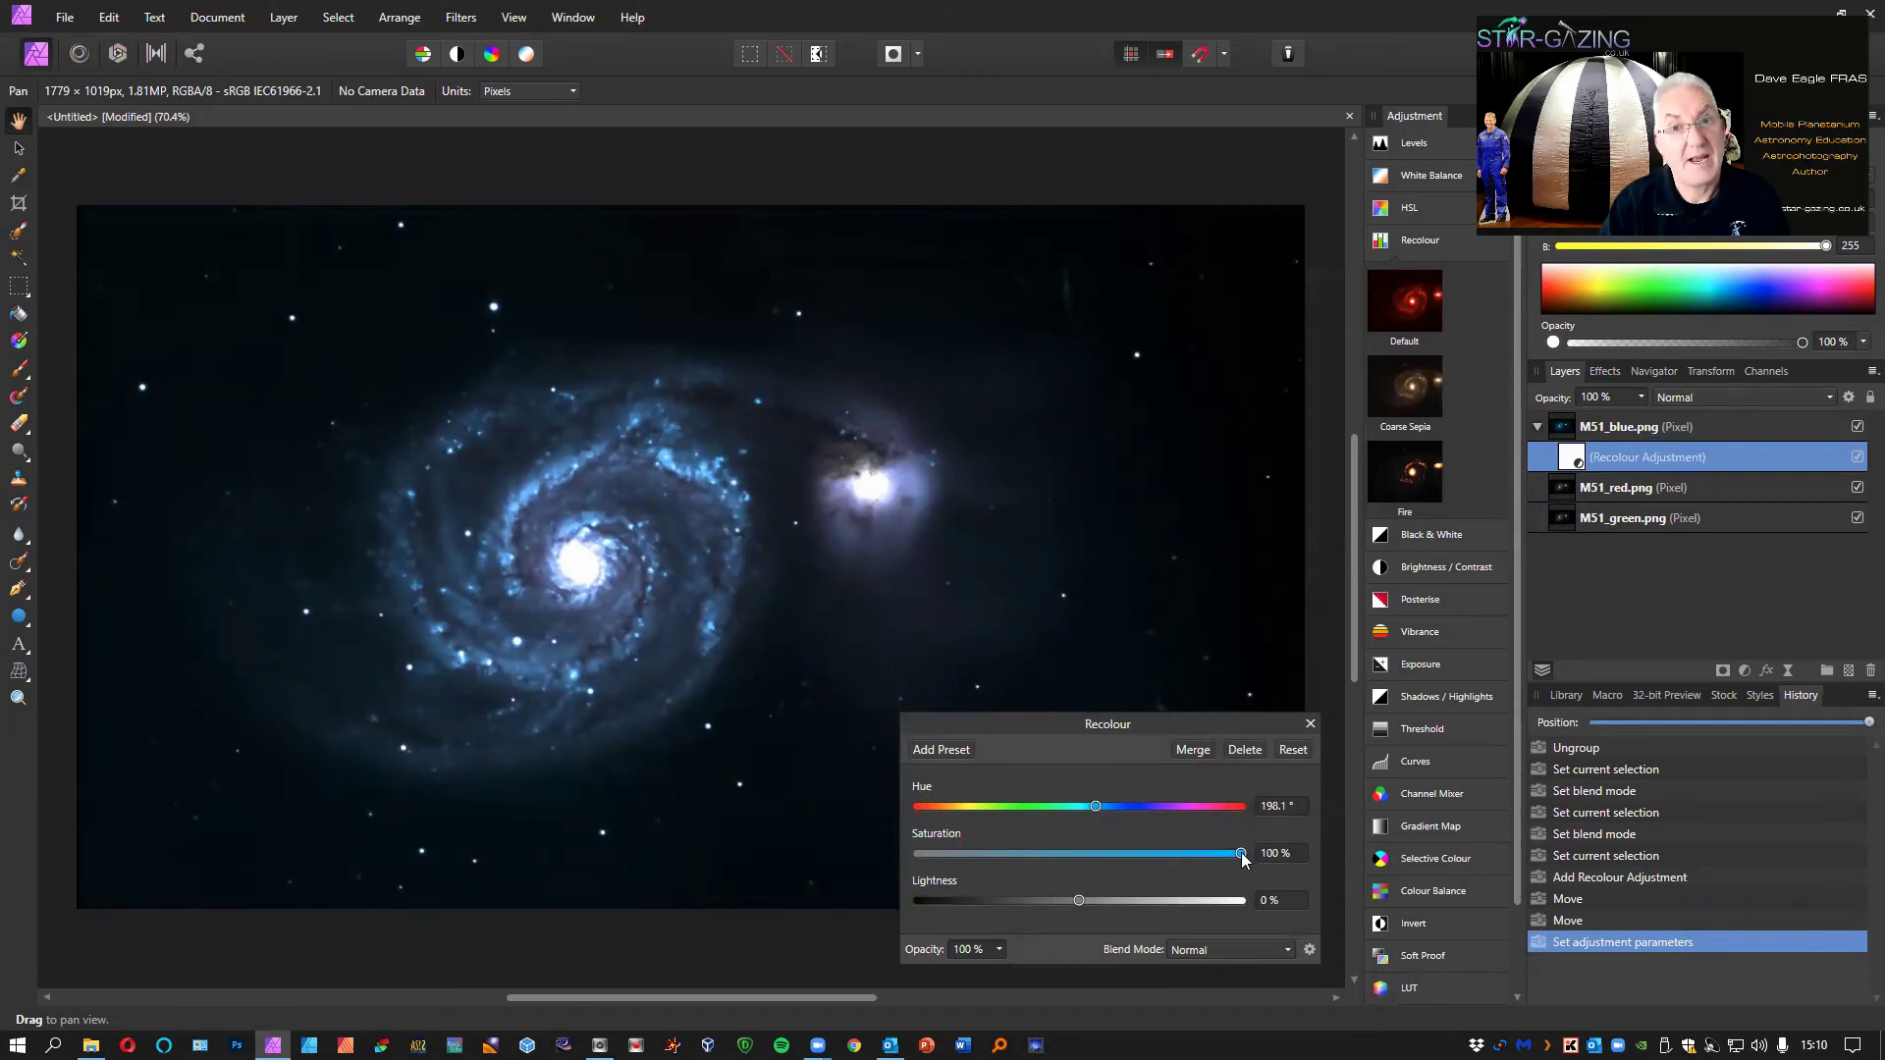
pyautogui.moveTo(1242, 860); pyautogui.dragTo(1083, 871)
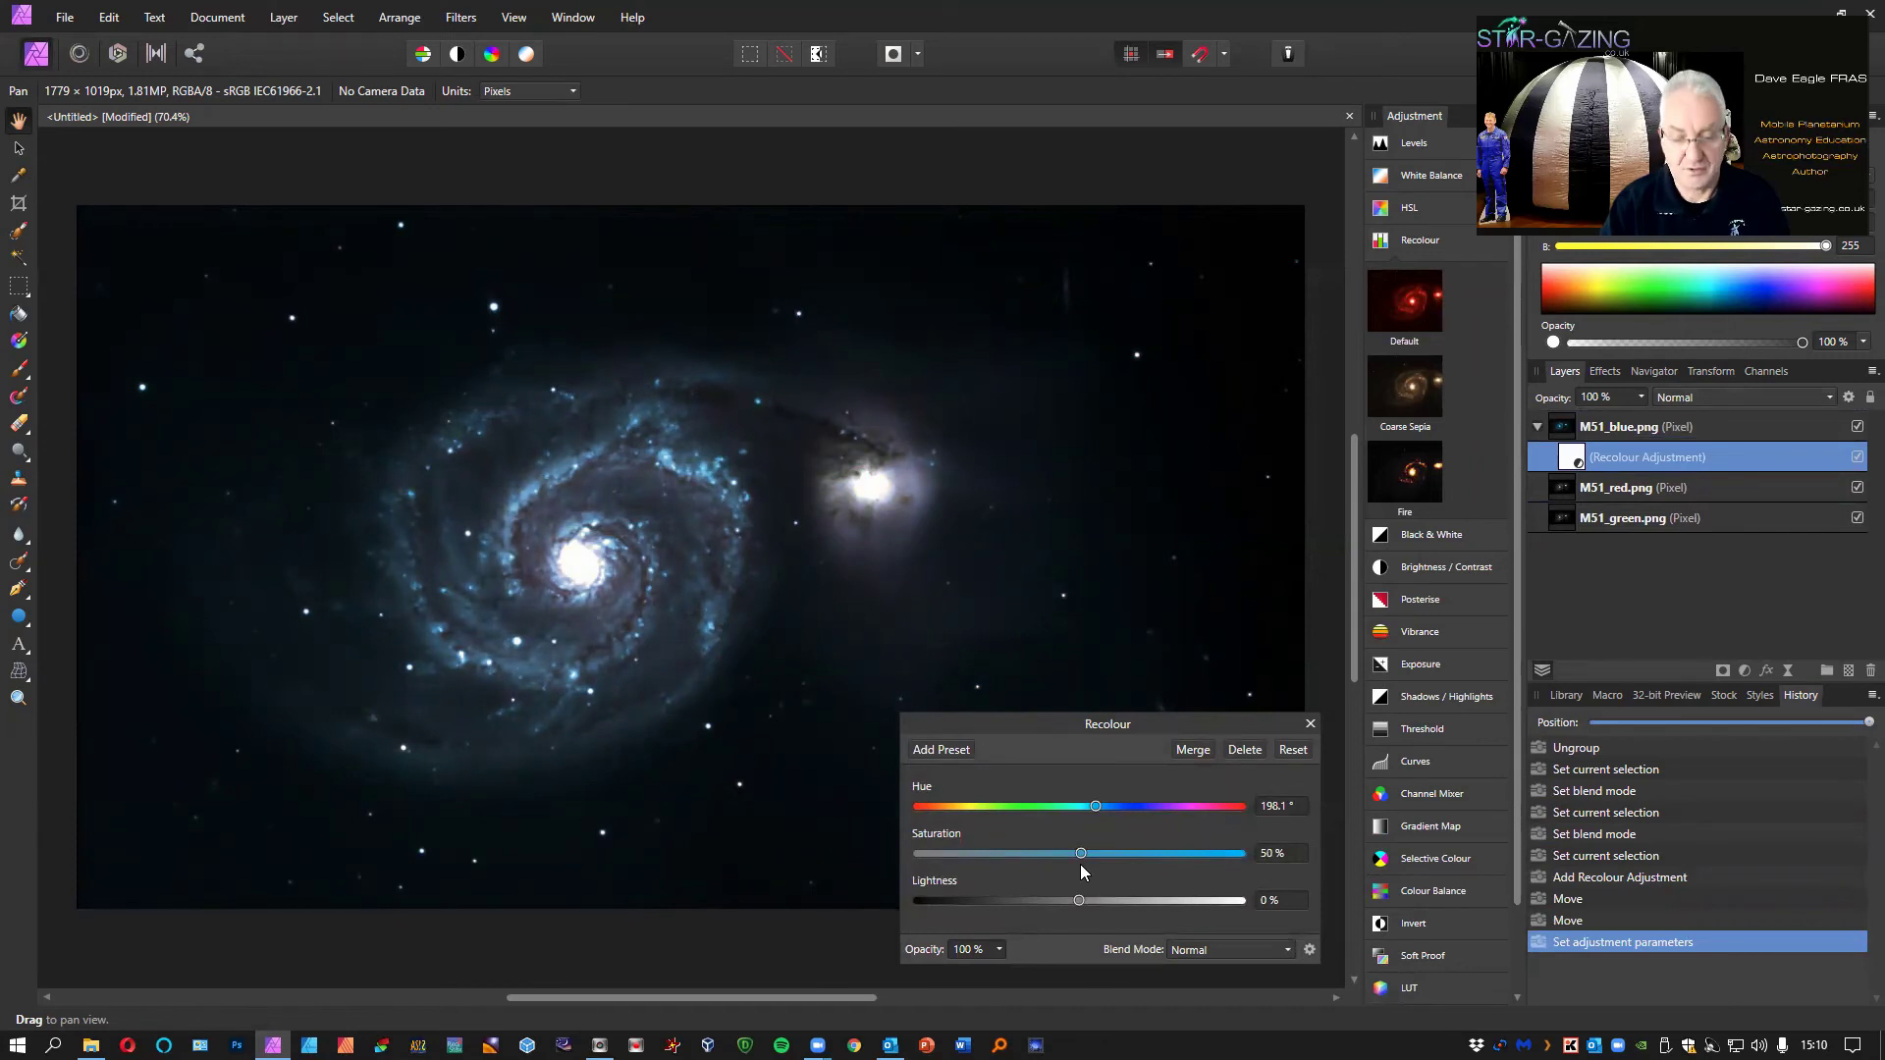
pyautogui.click(1311, 722)
pyautogui.click(1538, 427)
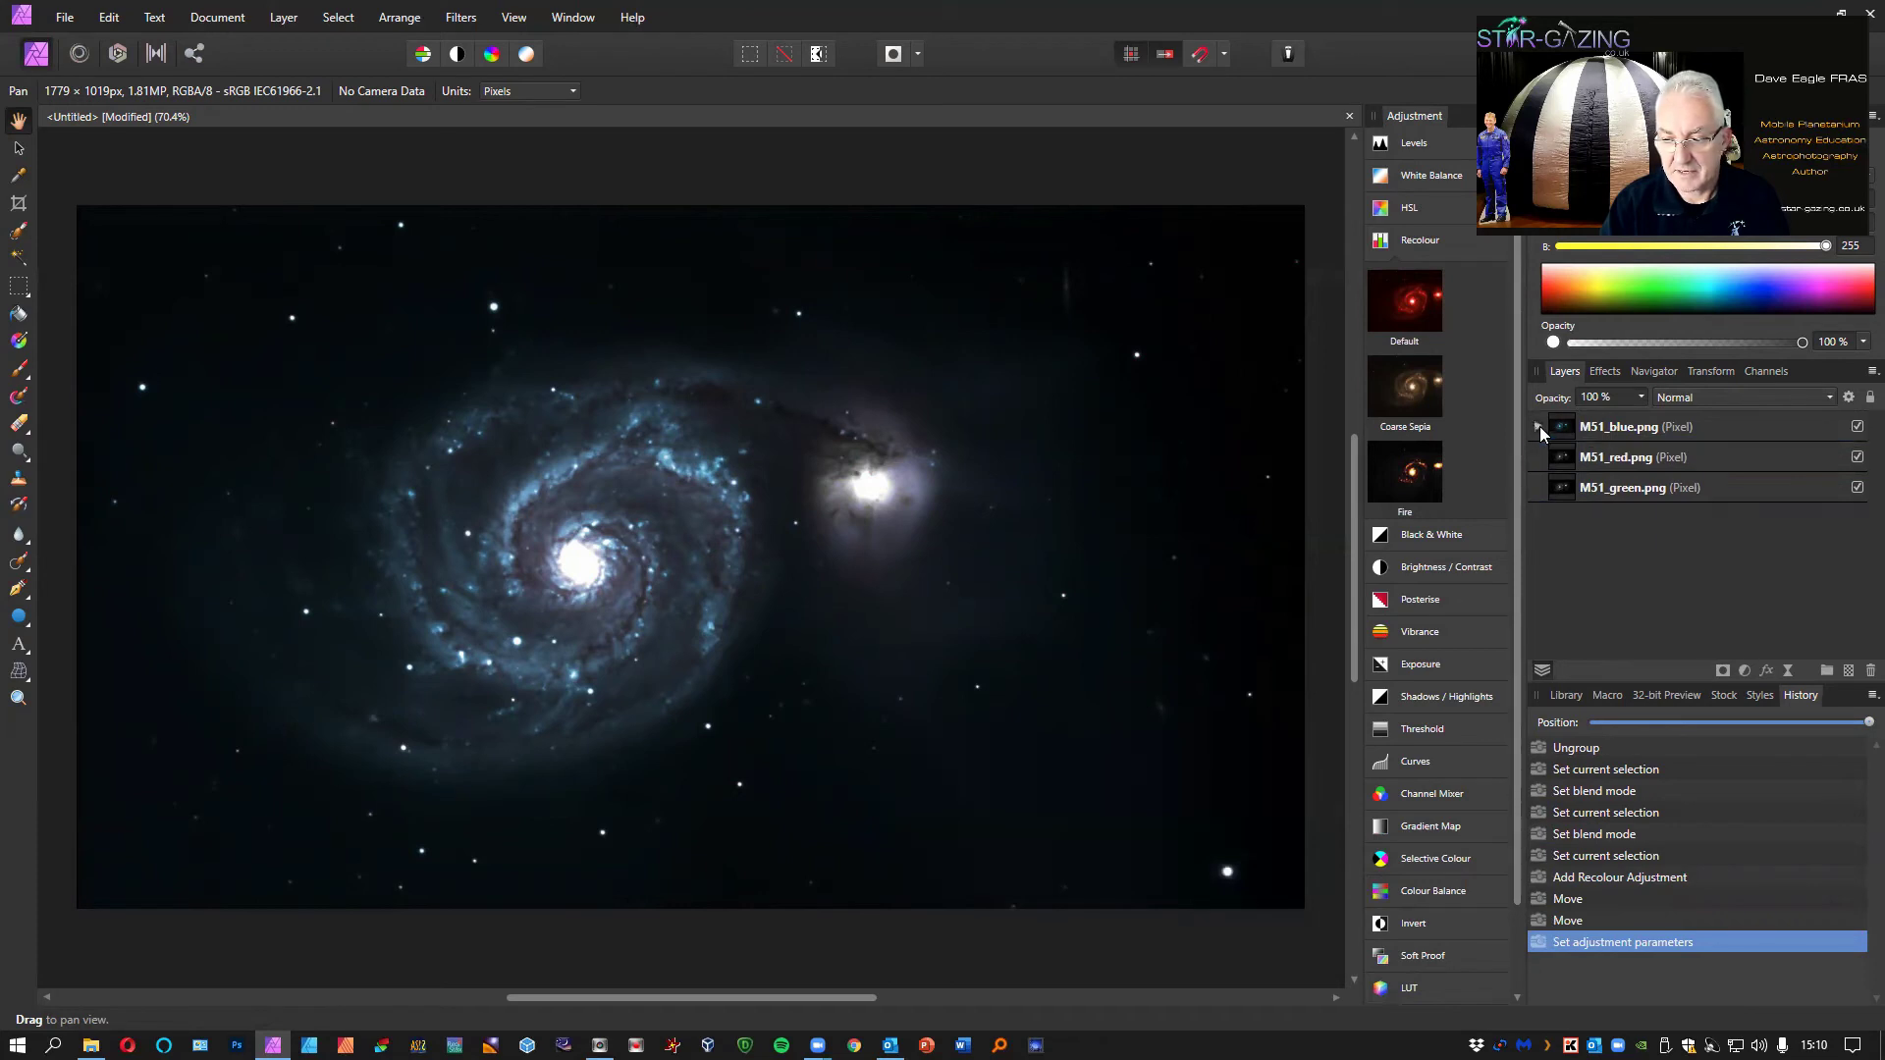
pyautogui.click(1537, 428)
pyautogui.click(1538, 427)
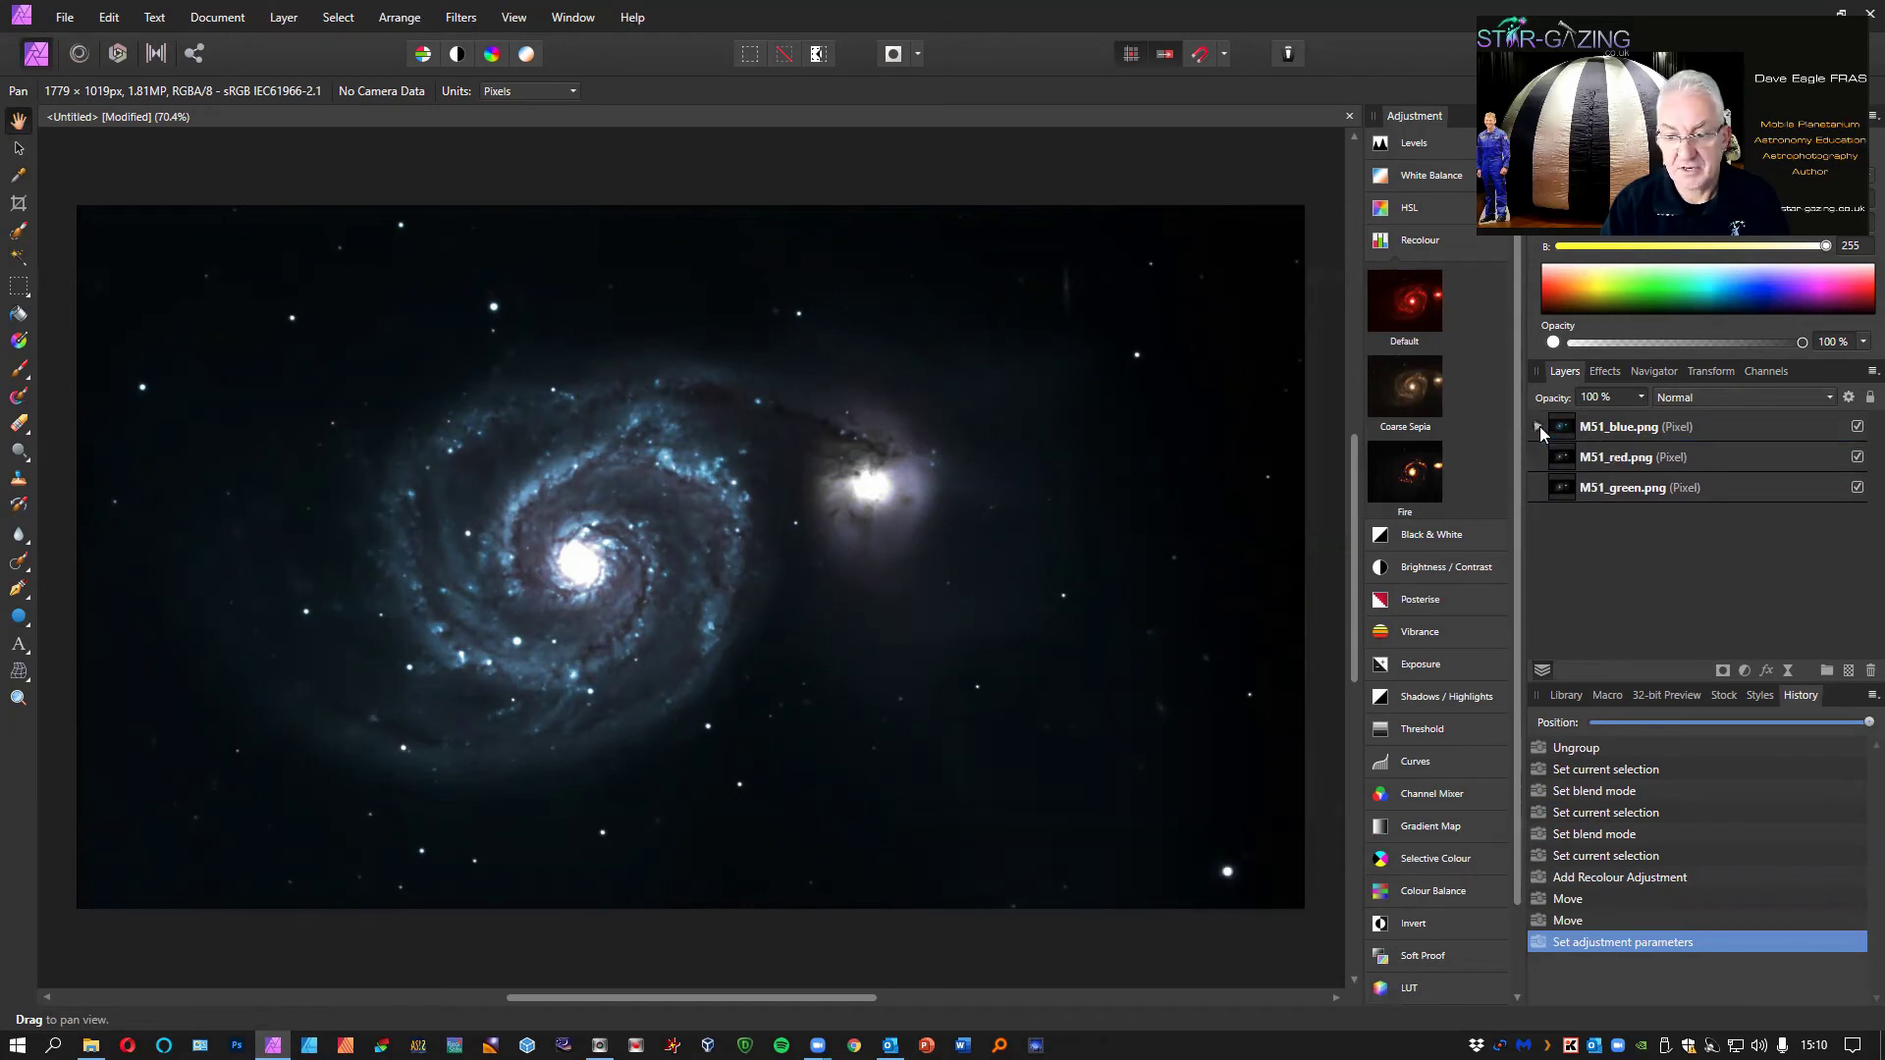
pyautogui.click(1538, 427)
pyautogui.click(1538, 427)
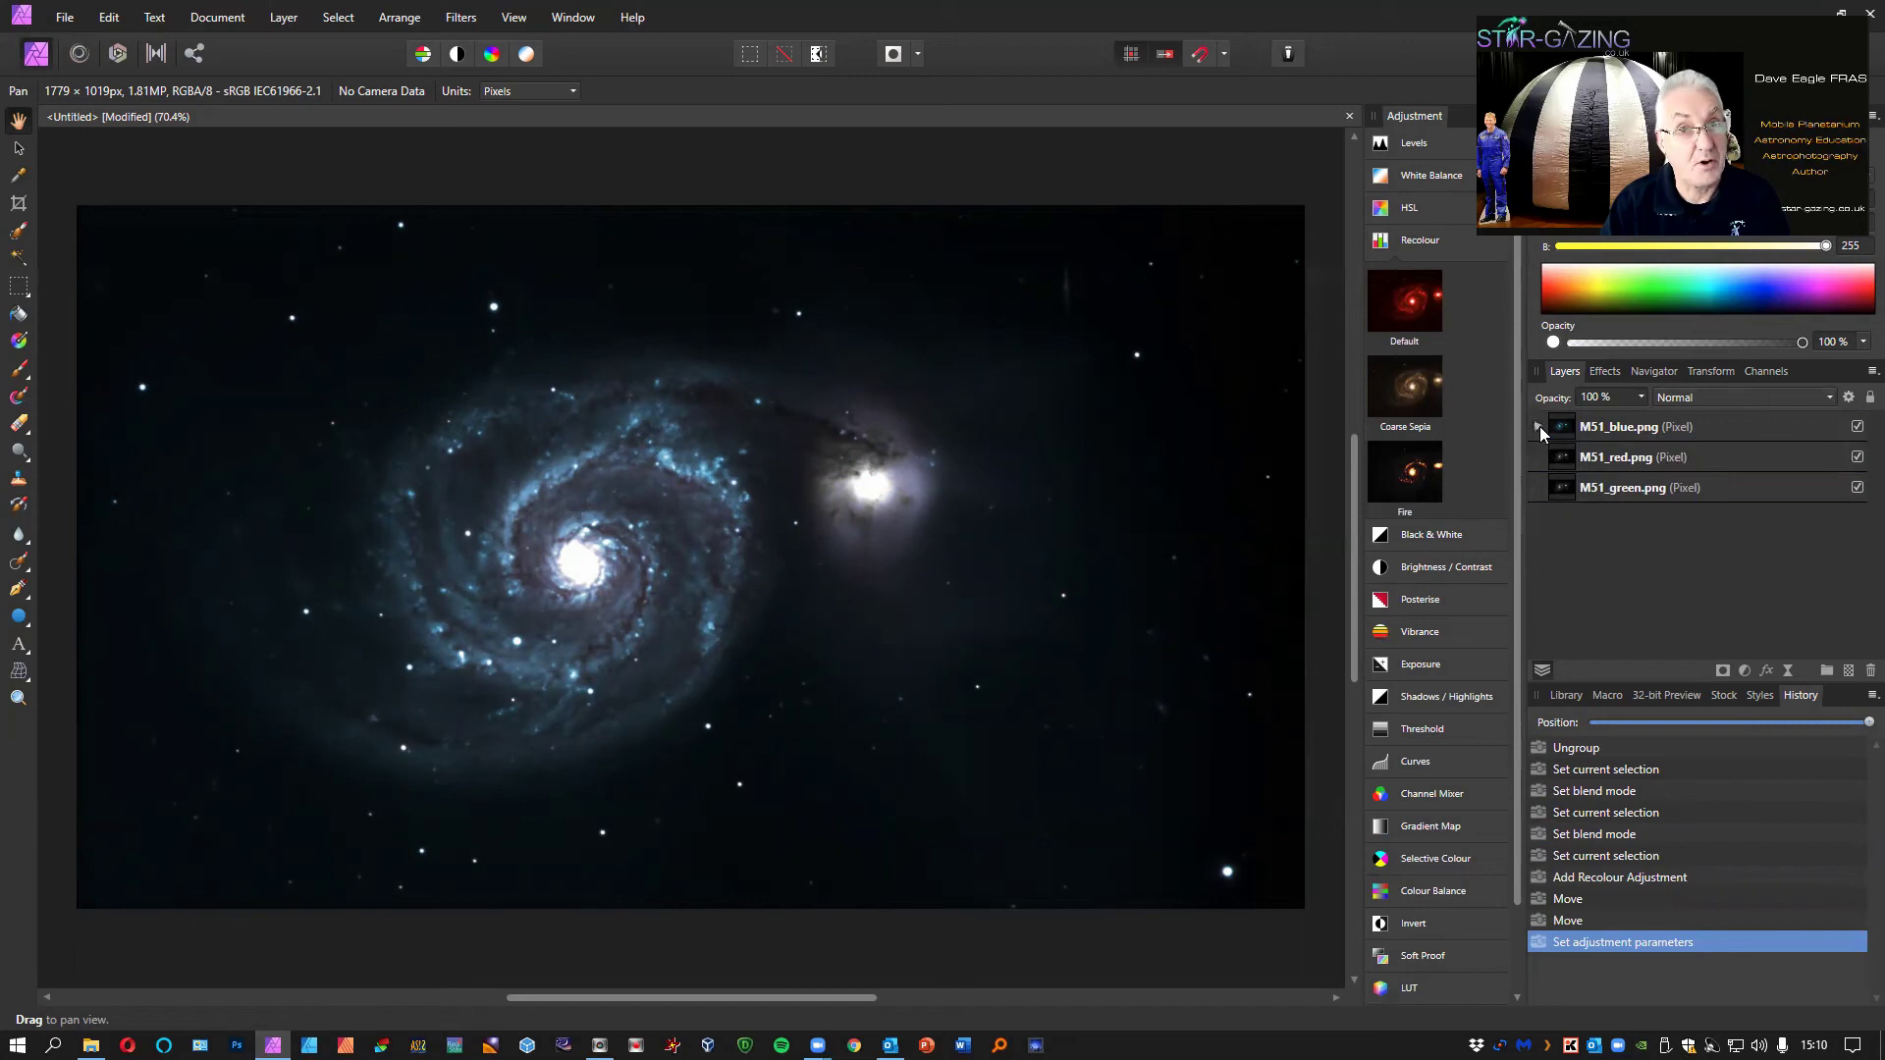
# - Add a default Recolour adjustment nested inside the M51_red.png layer
pyautogui.click(1644, 459)
pyautogui.click(1411, 300)
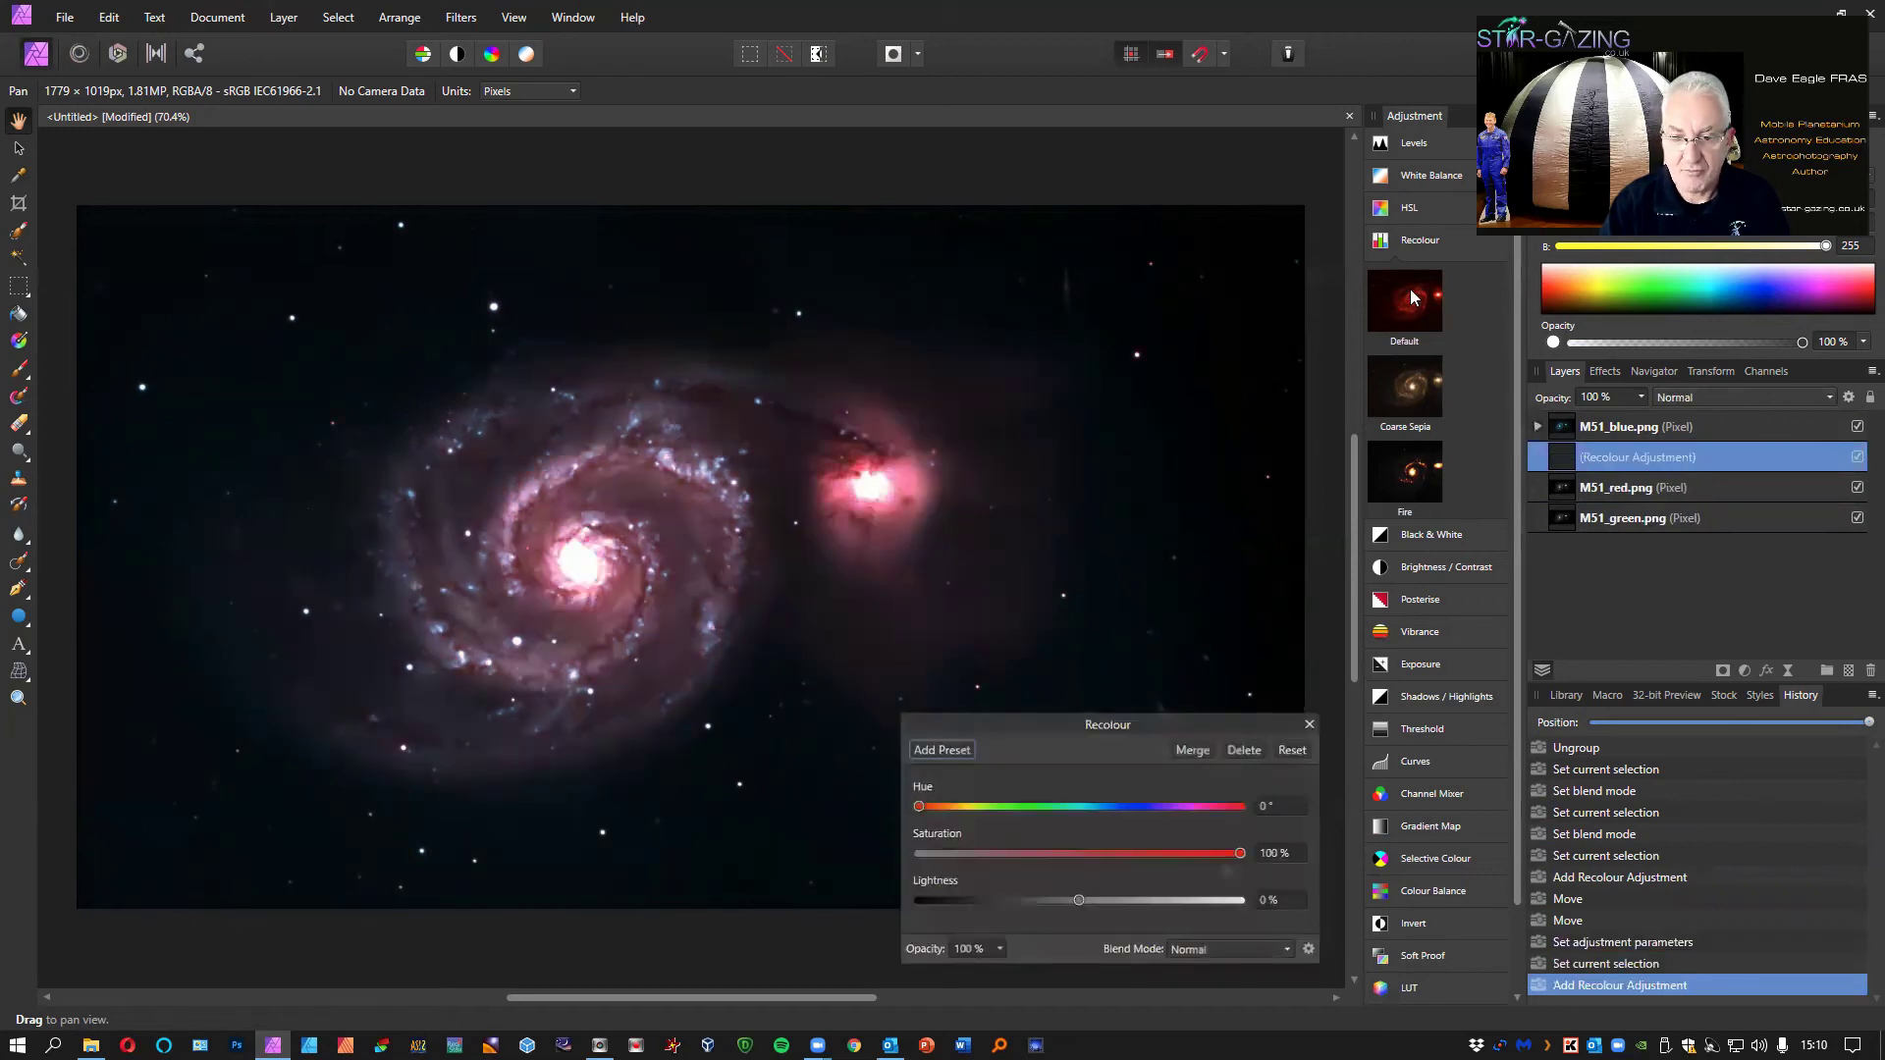
pyautogui.doubleClick(1604, 458)
pyautogui.moveTo(1602, 457); pyautogui.dragTo(1609, 494)
pyautogui.click(1539, 457)
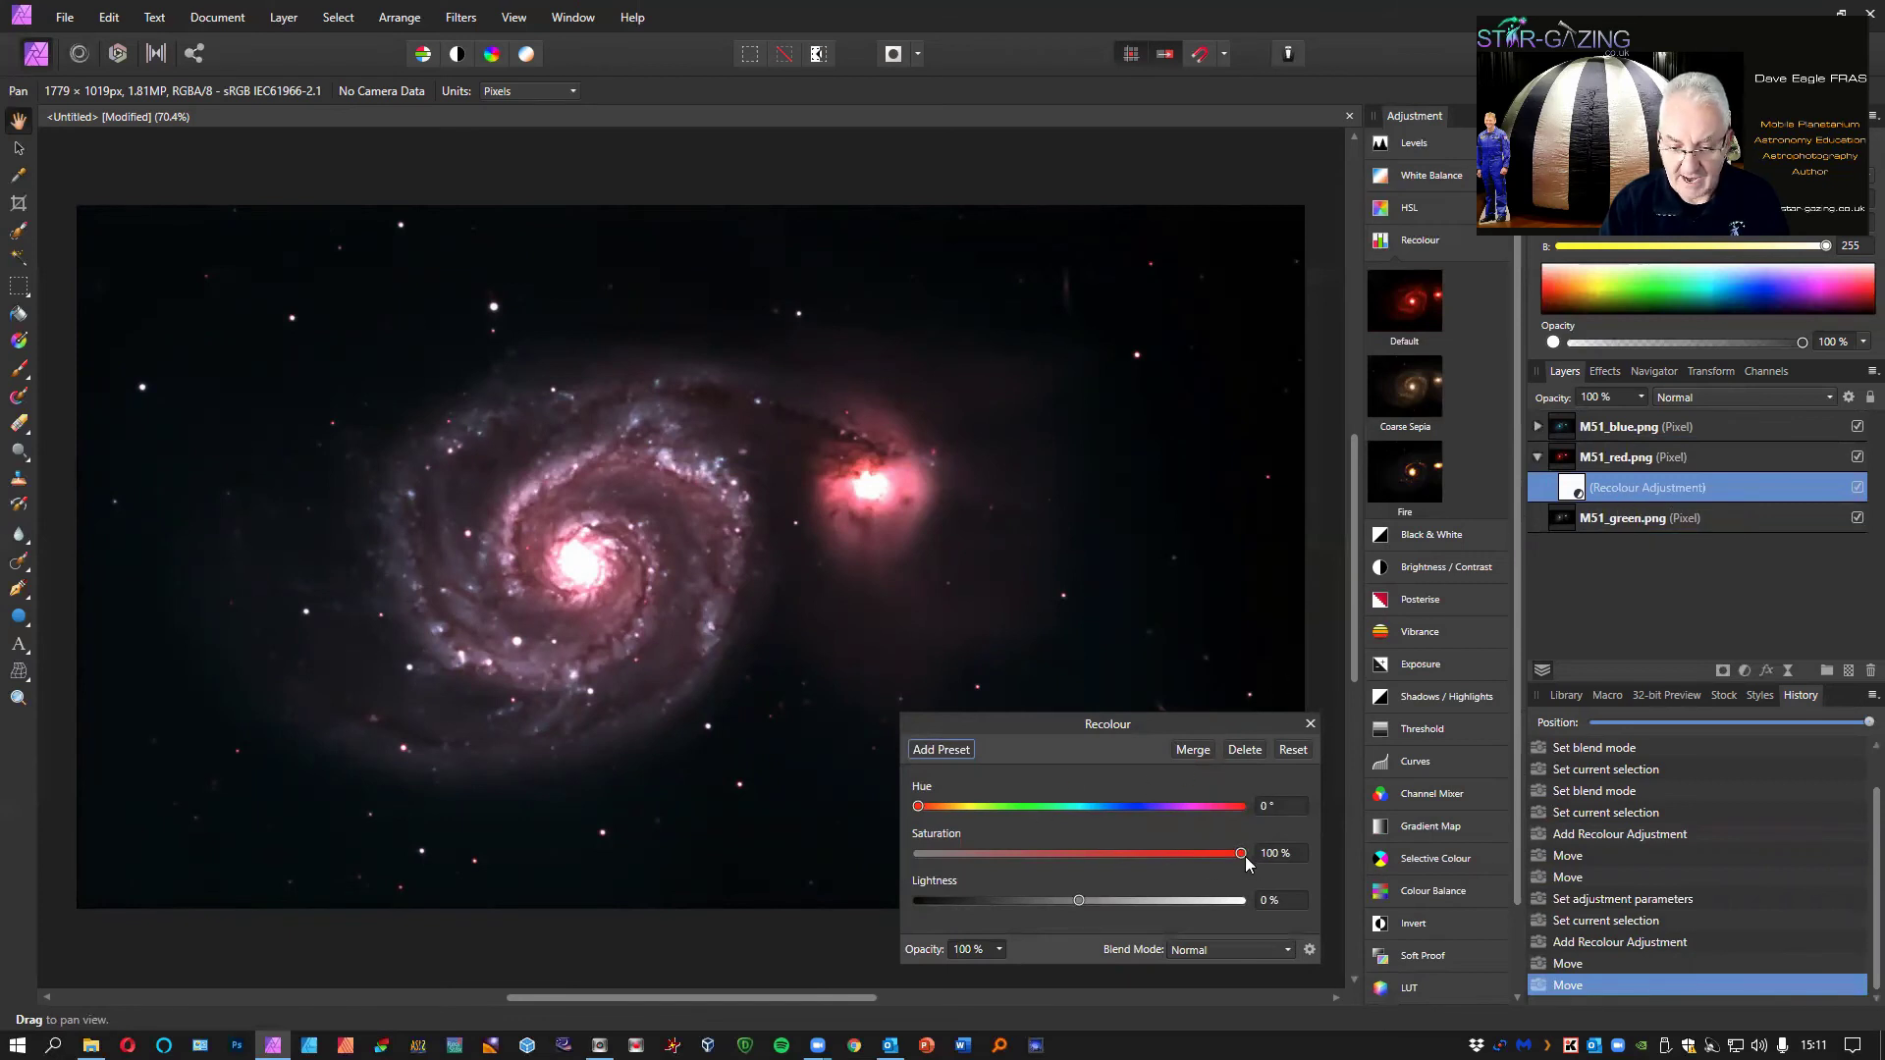
# - Lower the red layer's Recolour saturation to about half
pyautogui.moveTo(1241, 853); pyautogui.dragTo(1093, 853)
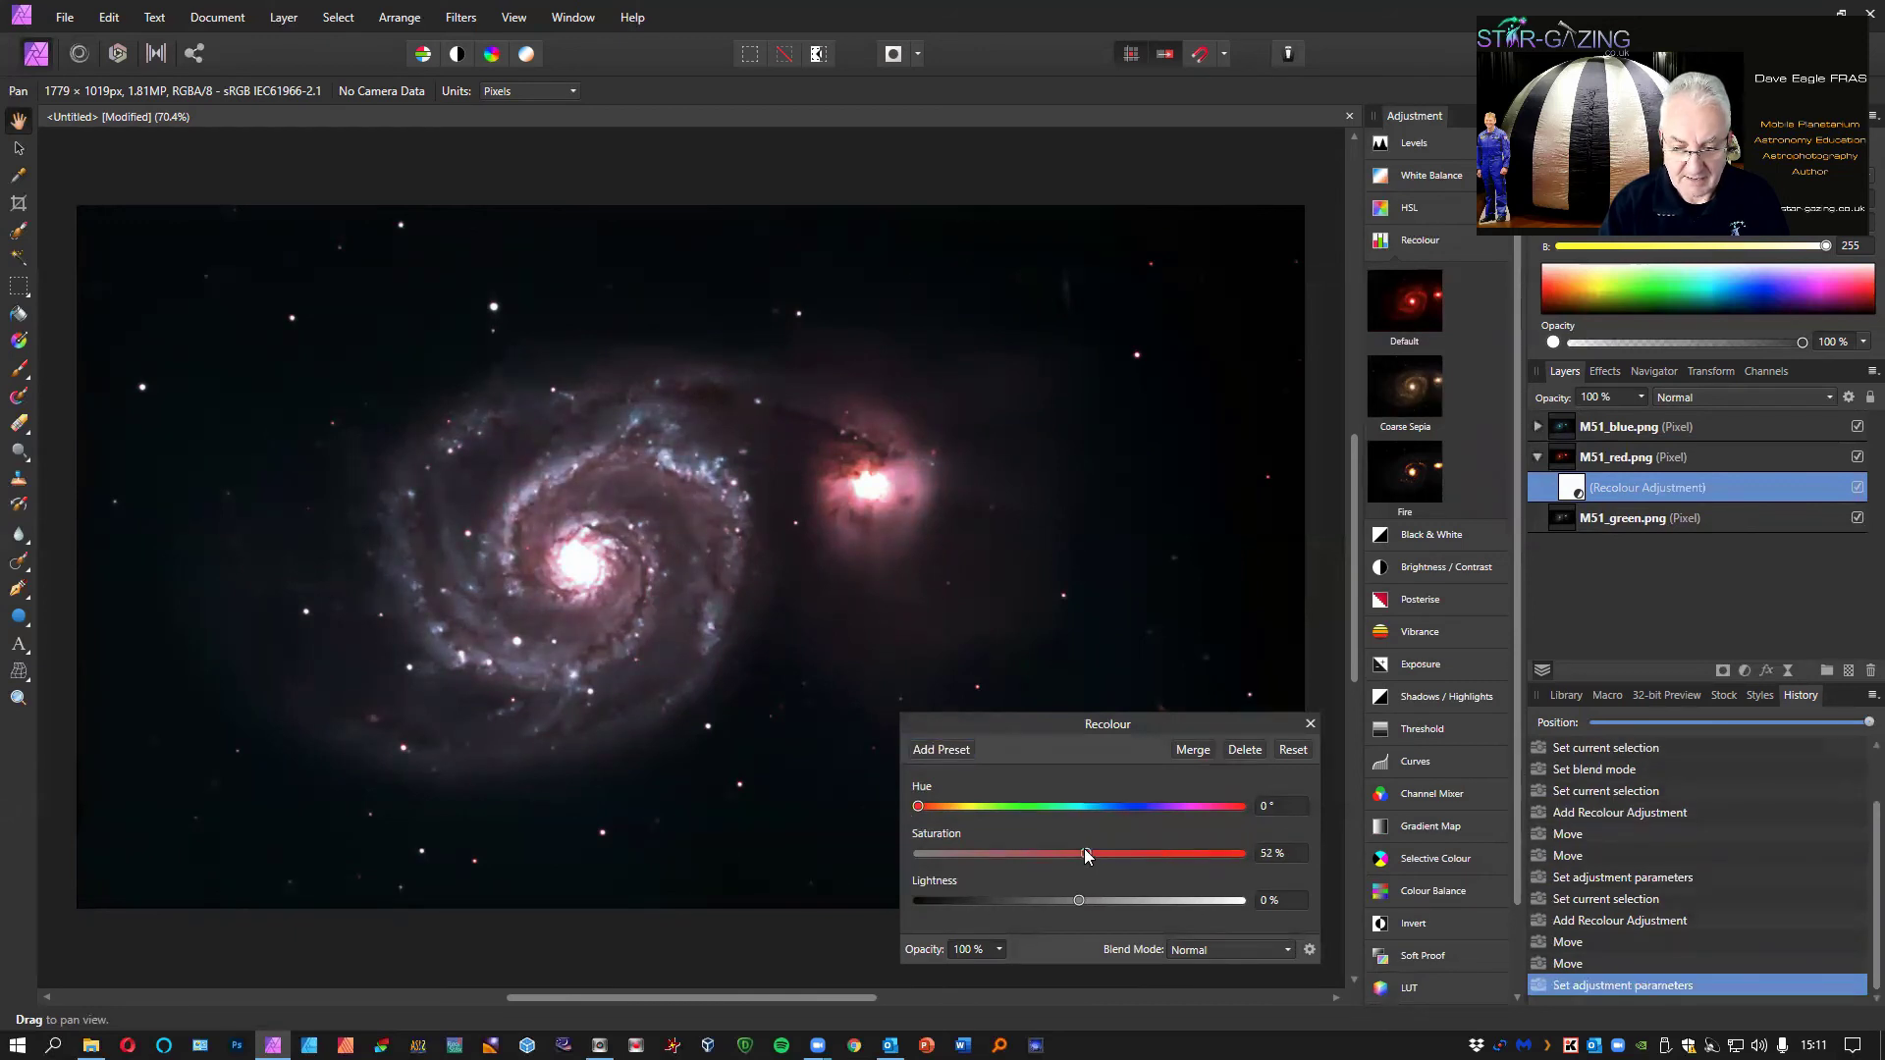
pyautogui.click(1309, 726)
pyautogui.click(1607, 522)
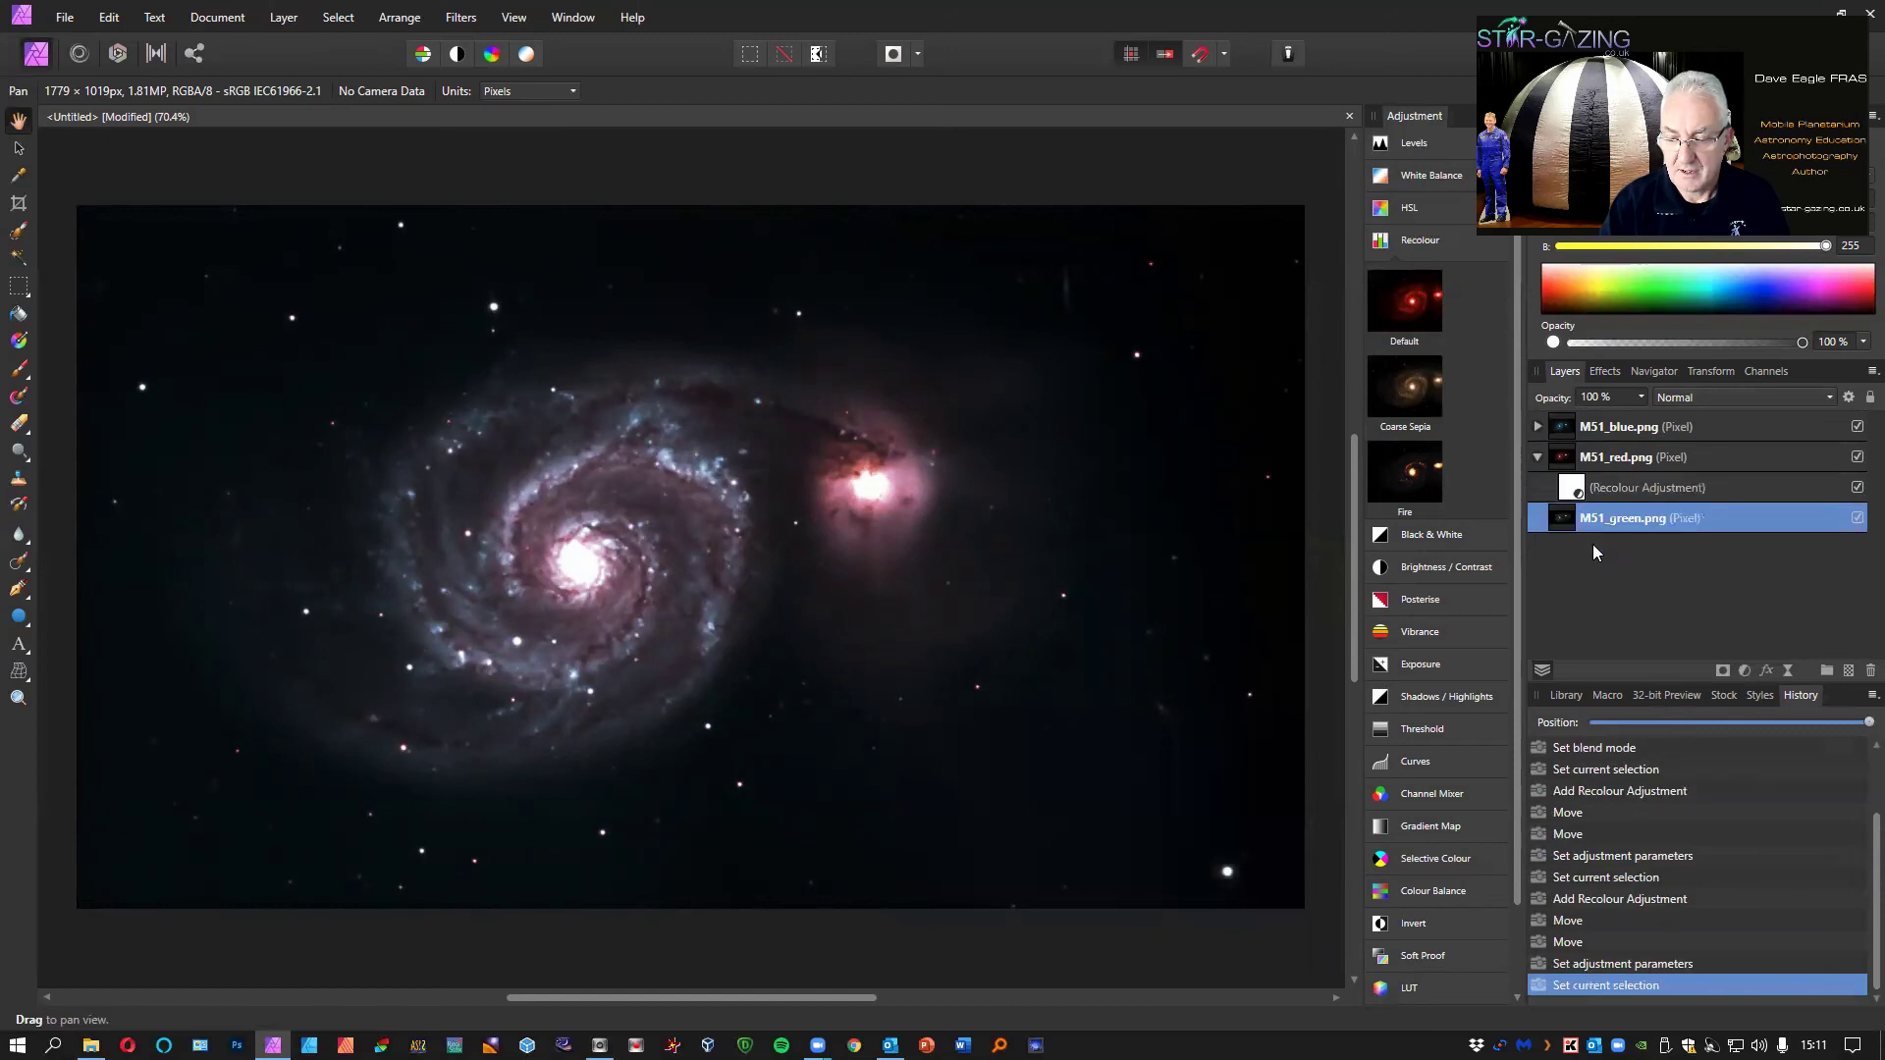
# - Nest a default Recolour in M51_green.png set to hue 145.5° and 50% saturation
pyautogui.click(1399, 289)
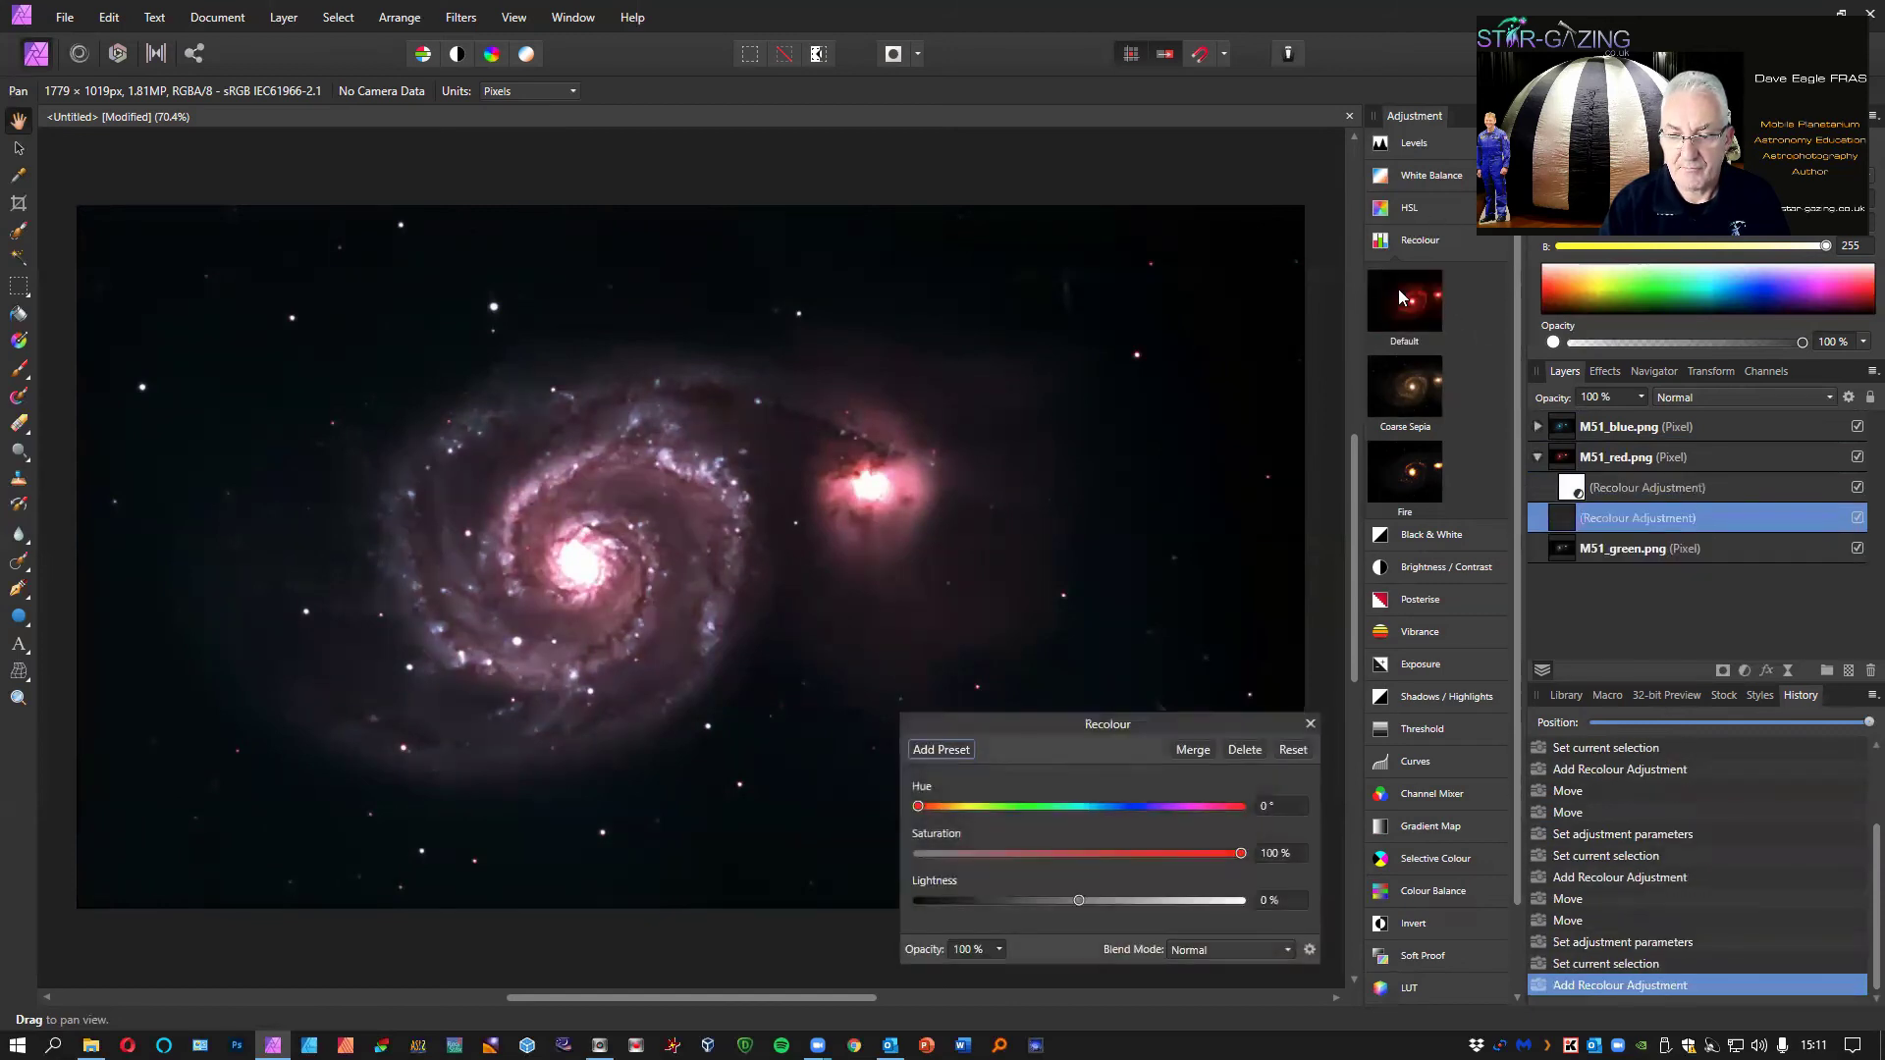
pyautogui.moveTo(1659, 527); pyautogui.dragTo(1659, 555)
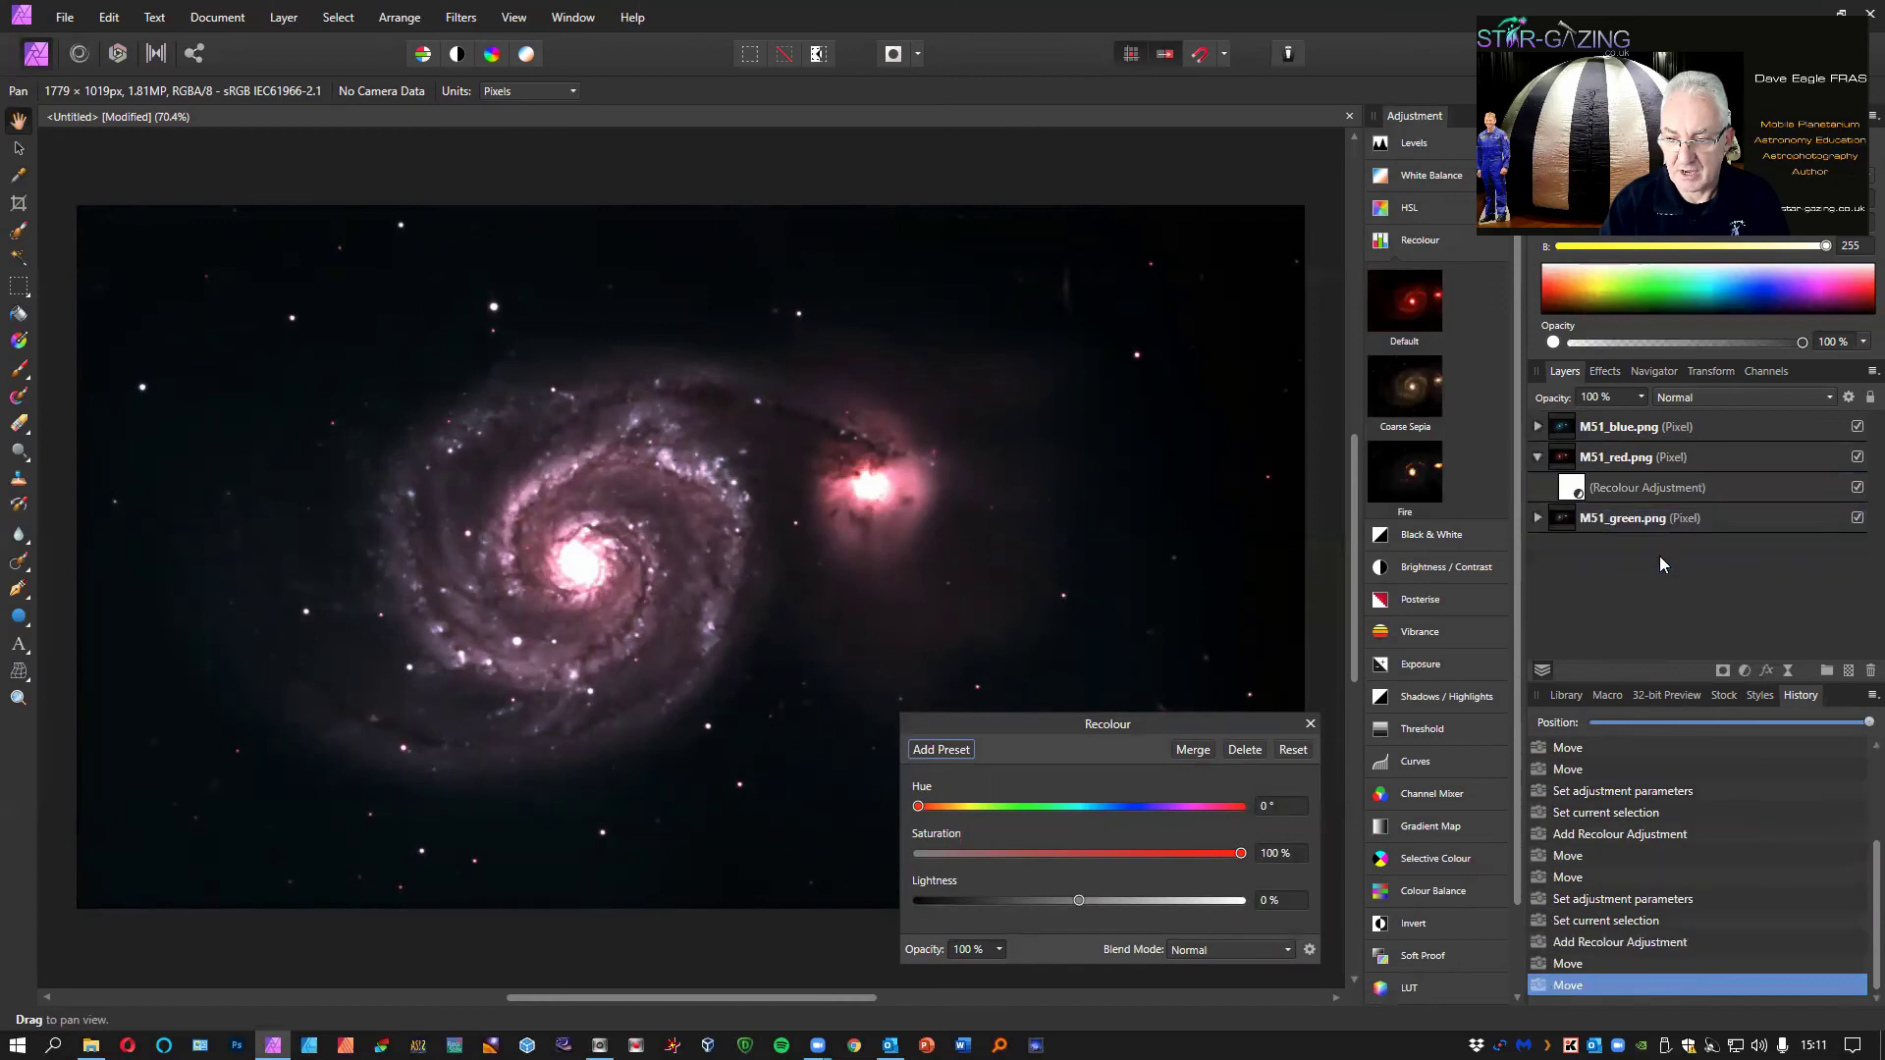
pyautogui.click(1537, 516)
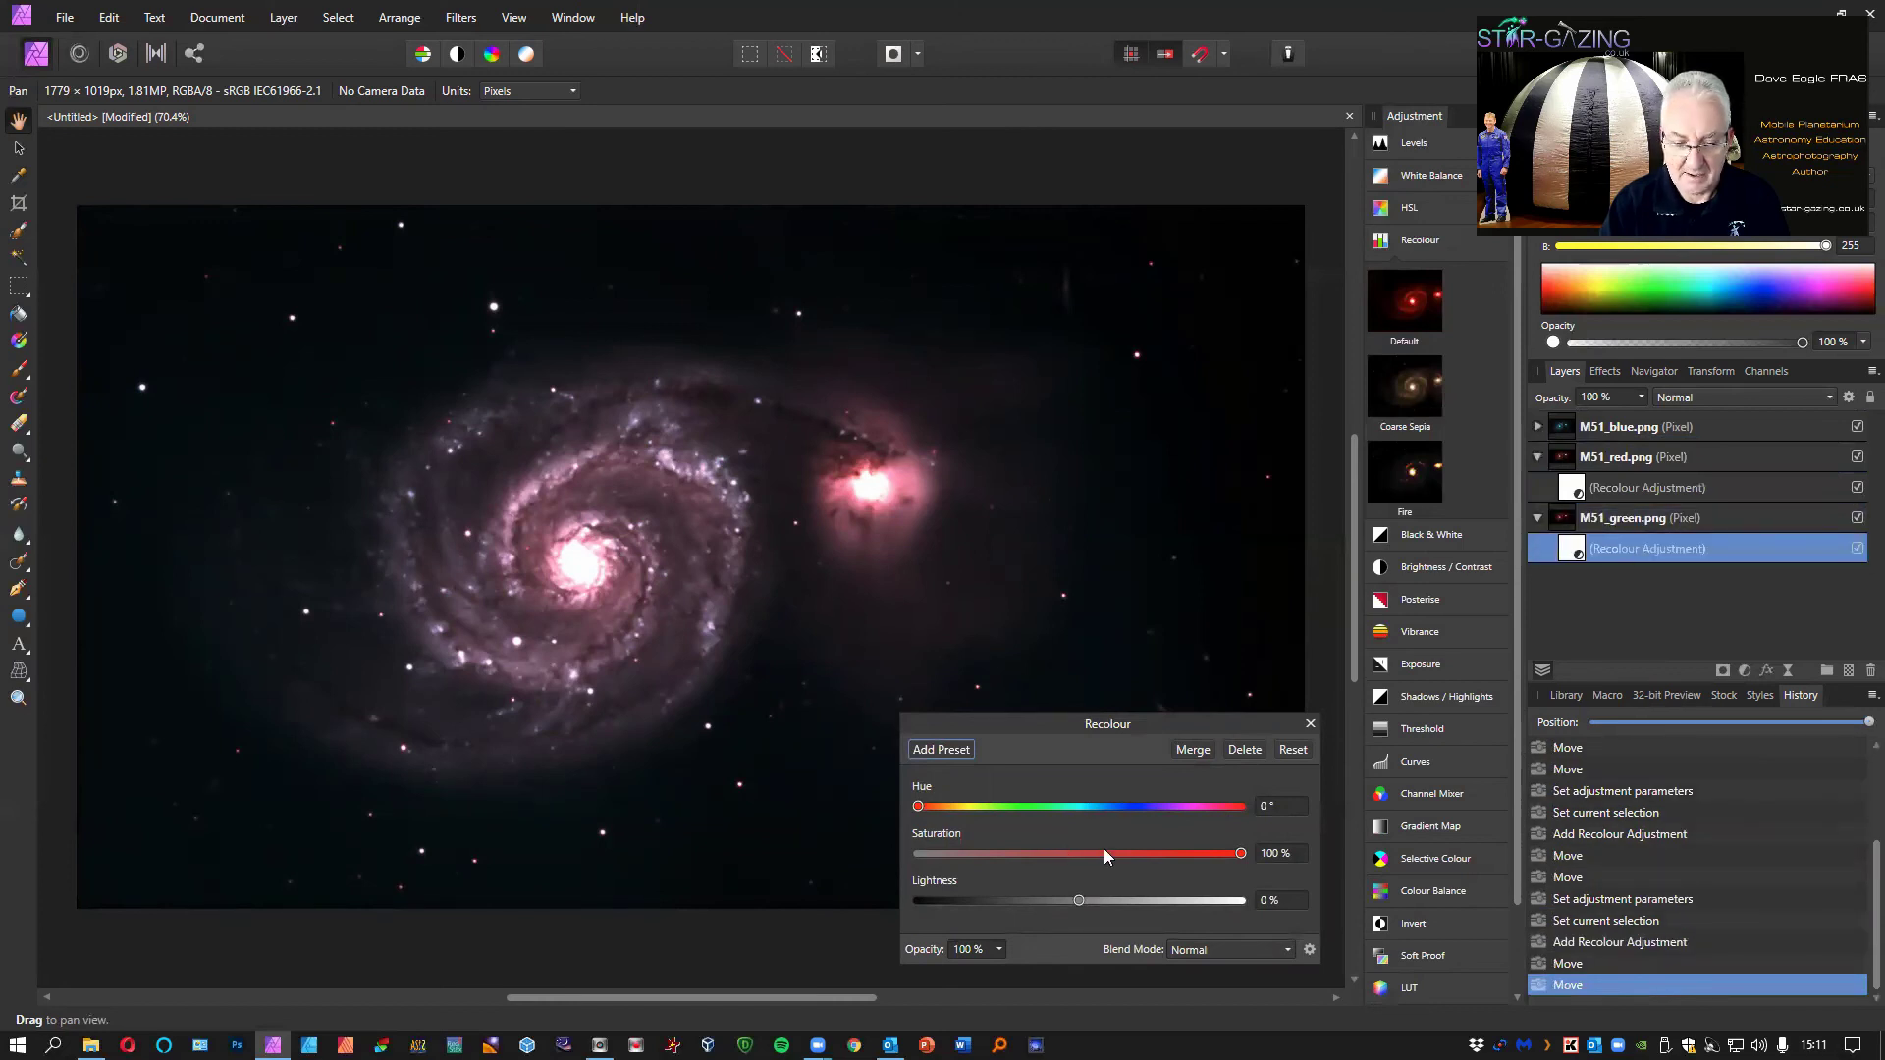
pyautogui.moveTo(918, 806); pyautogui.dragTo(1050, 806)
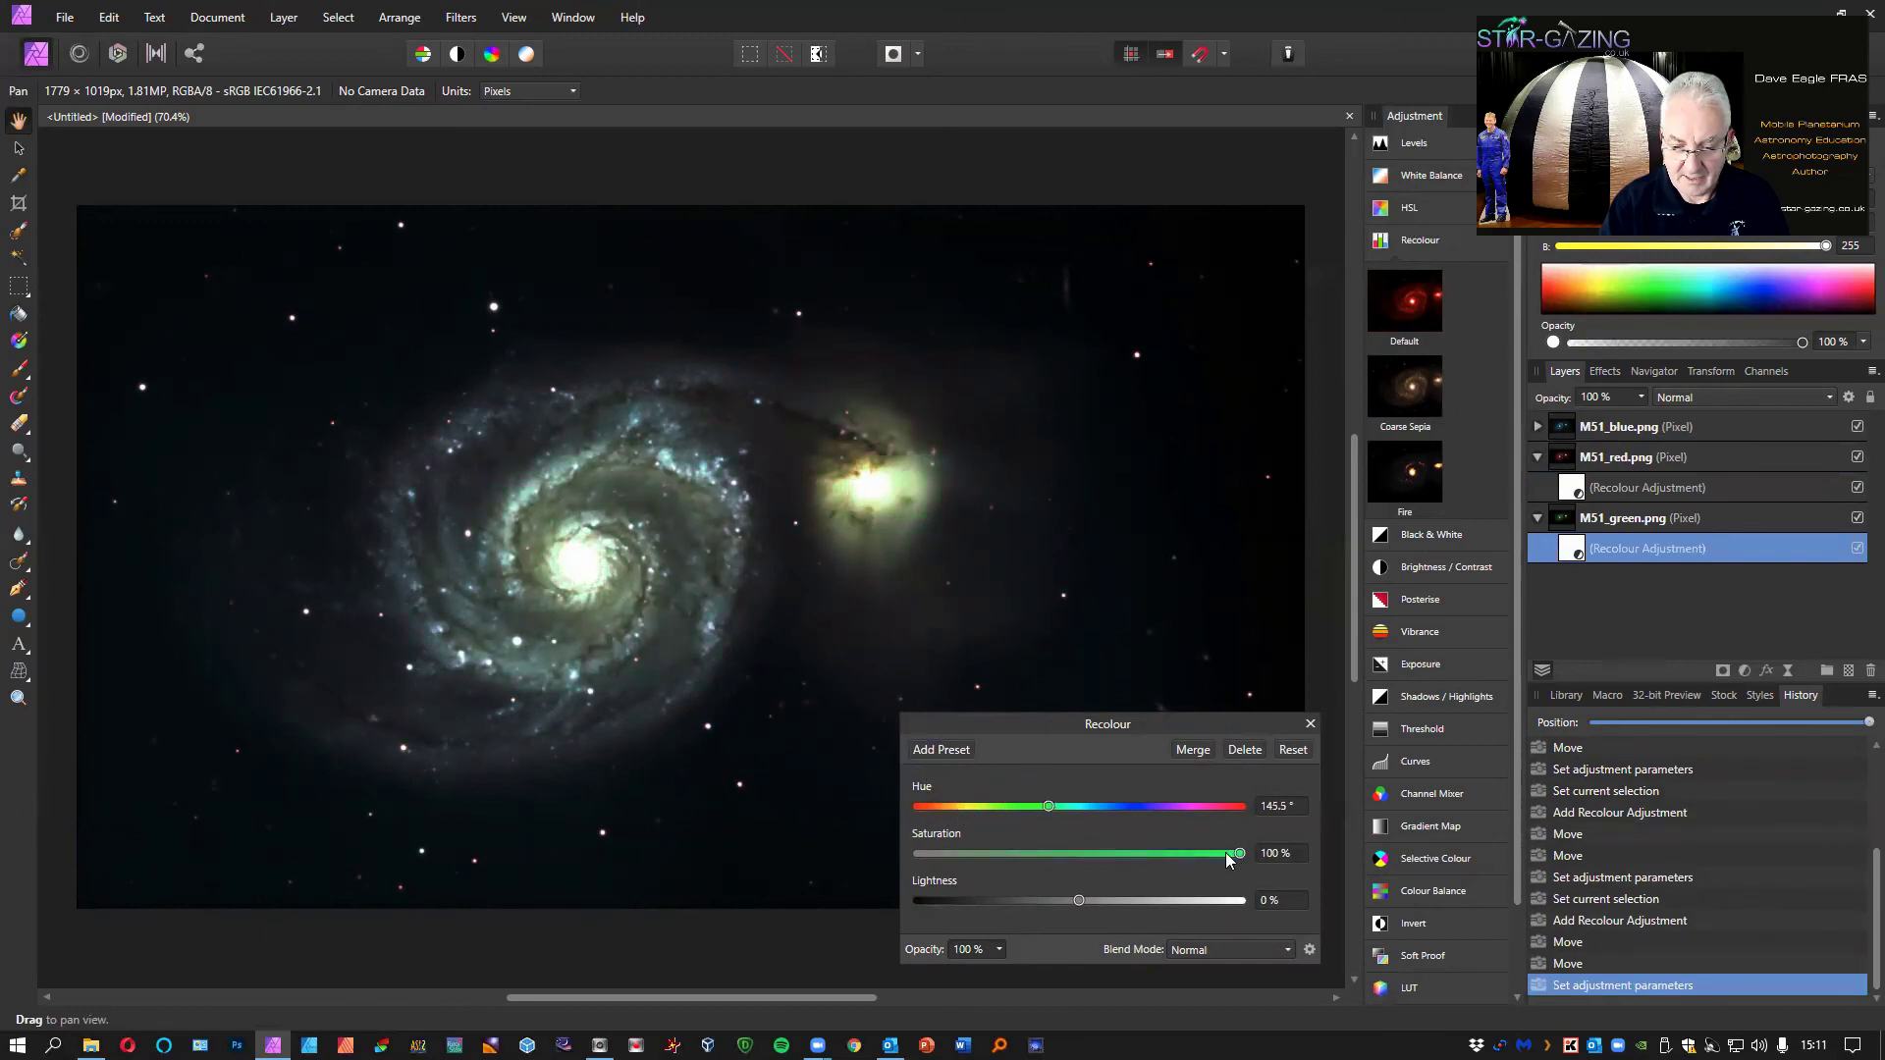
pyautogui.moveTo(1226, 856); pyautogui.dragTo(1085, 856)
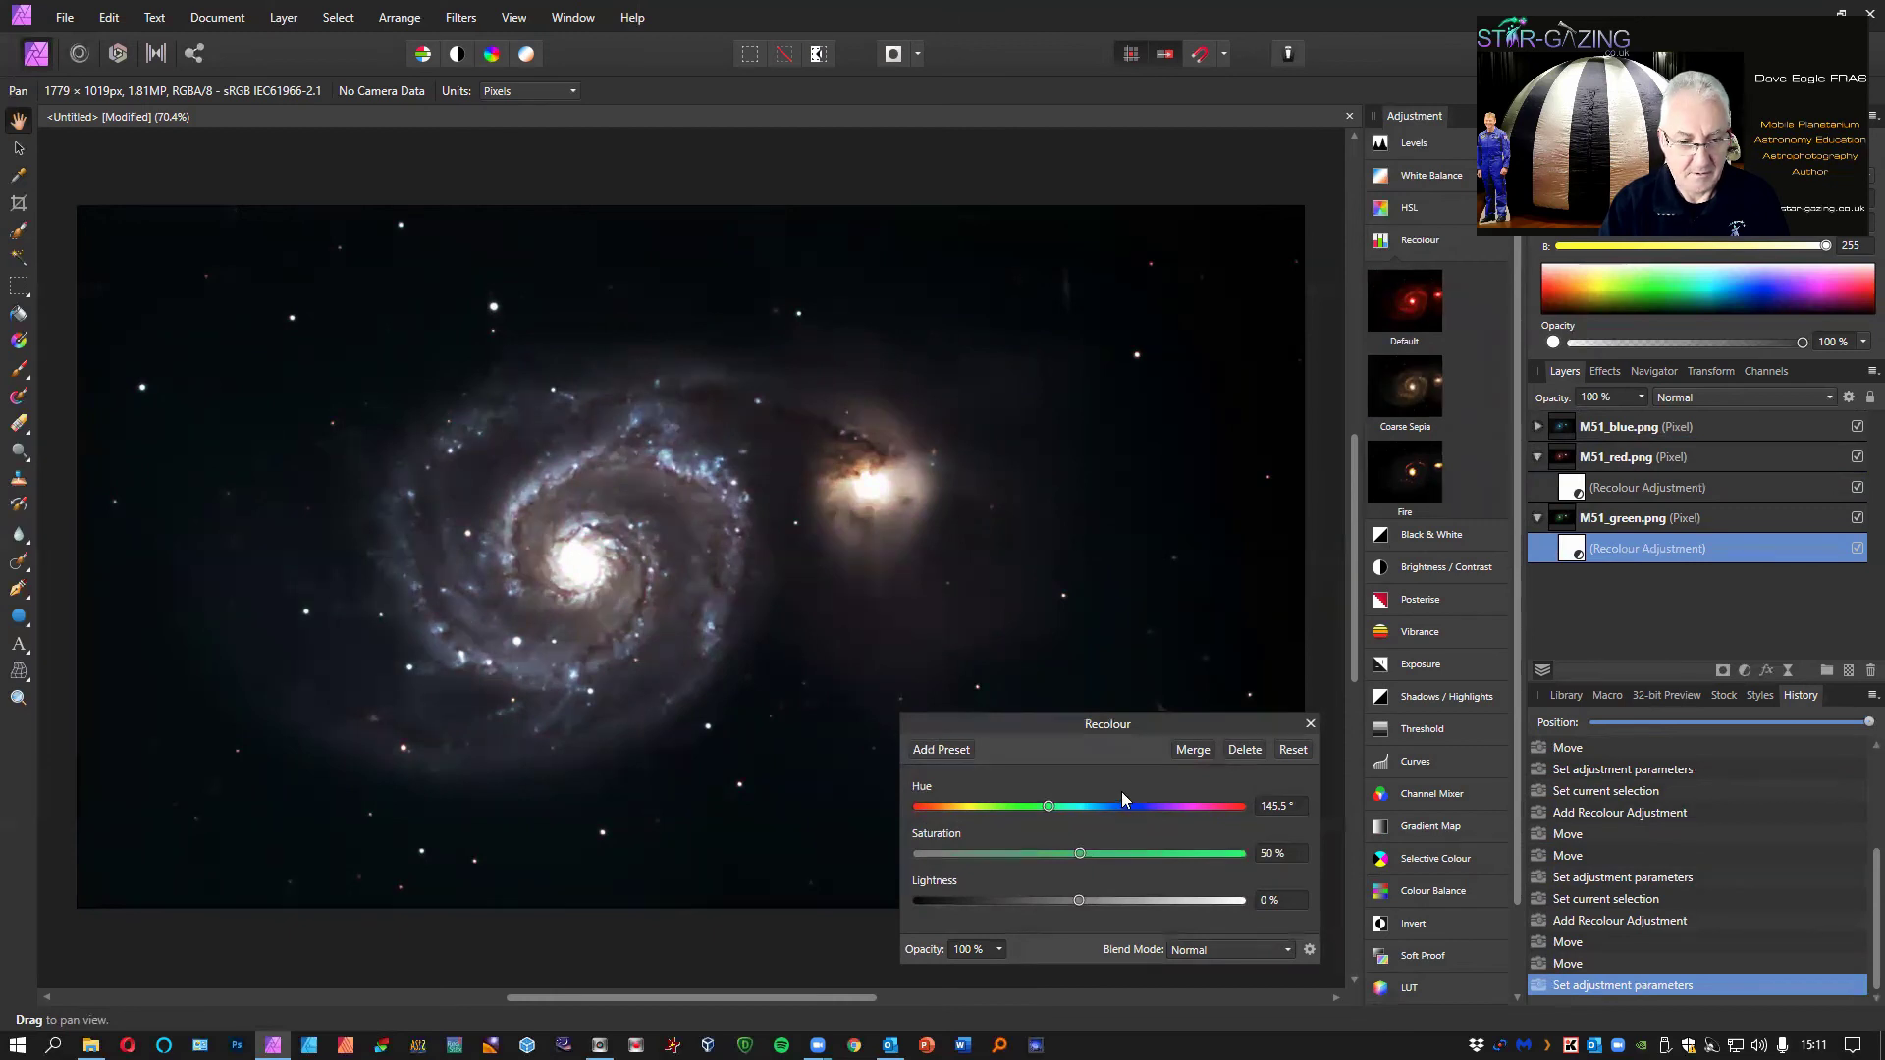
pyautogui.click(1310, 724)
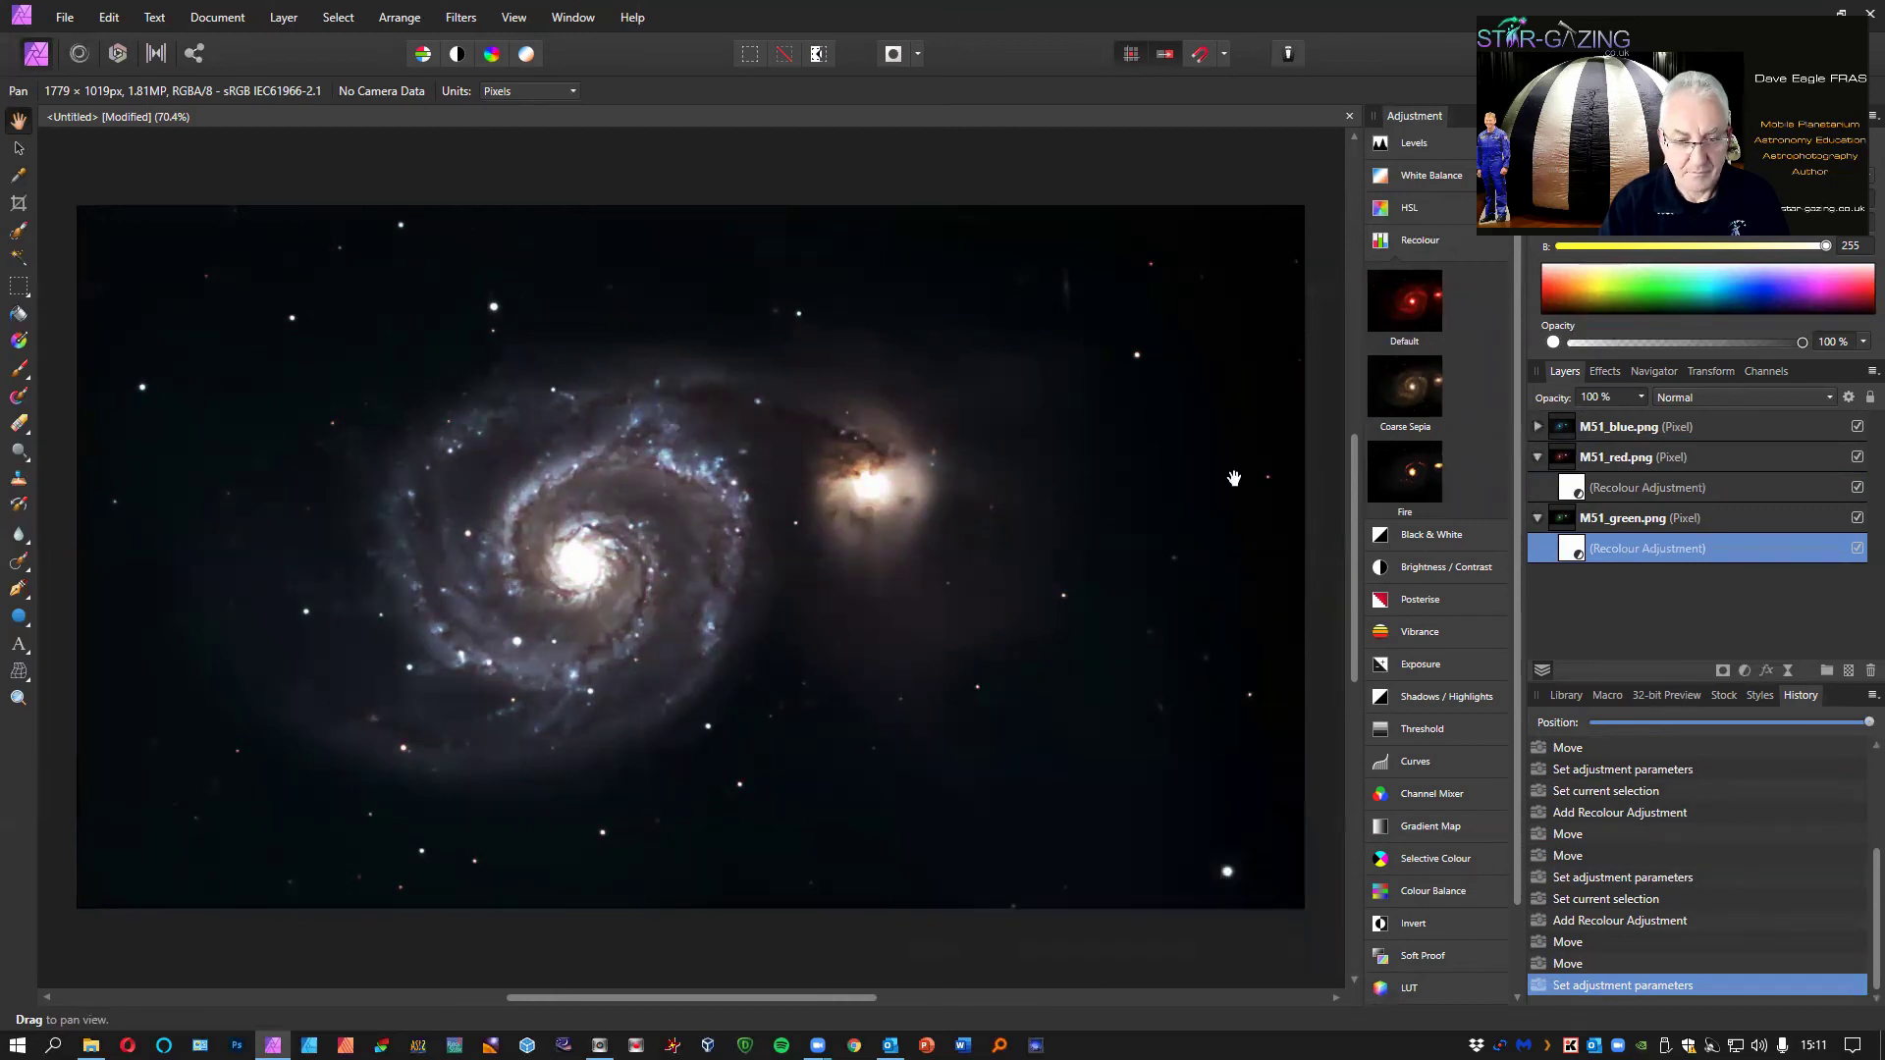